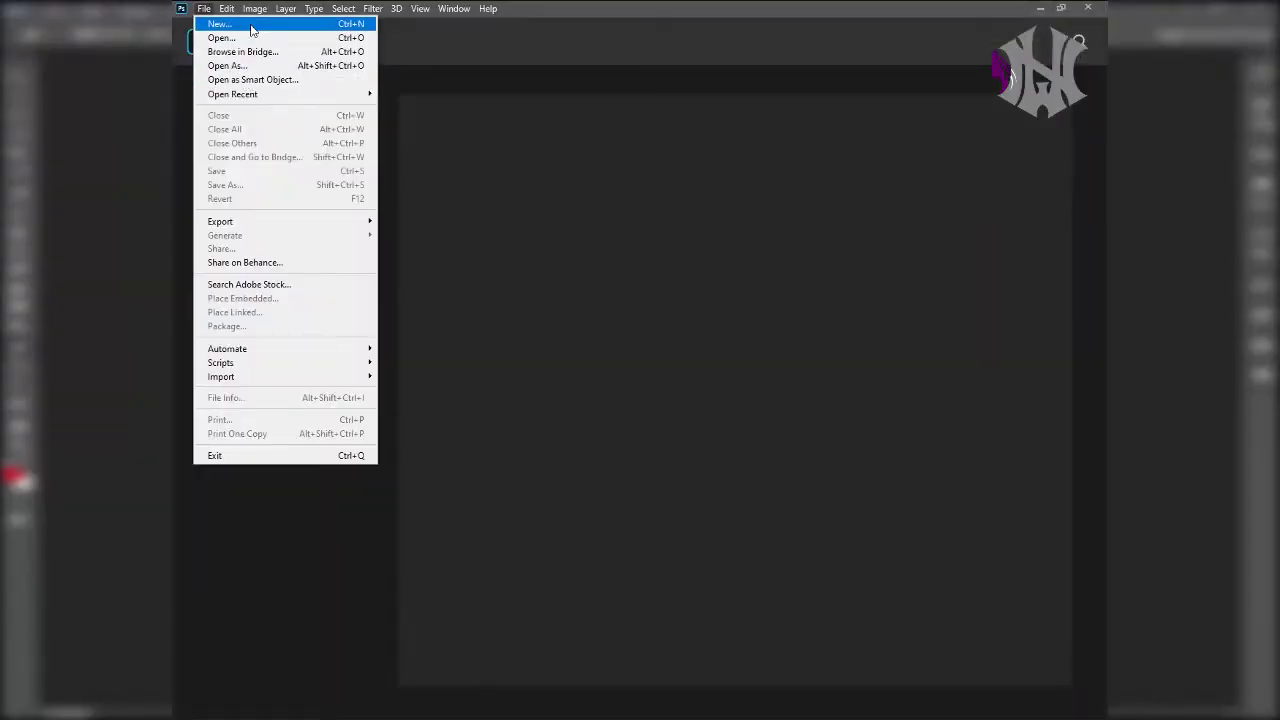
Create a new 16 x 11 inch RGB document at 300 pixels/inch with a white background.
left_click(251, 30)
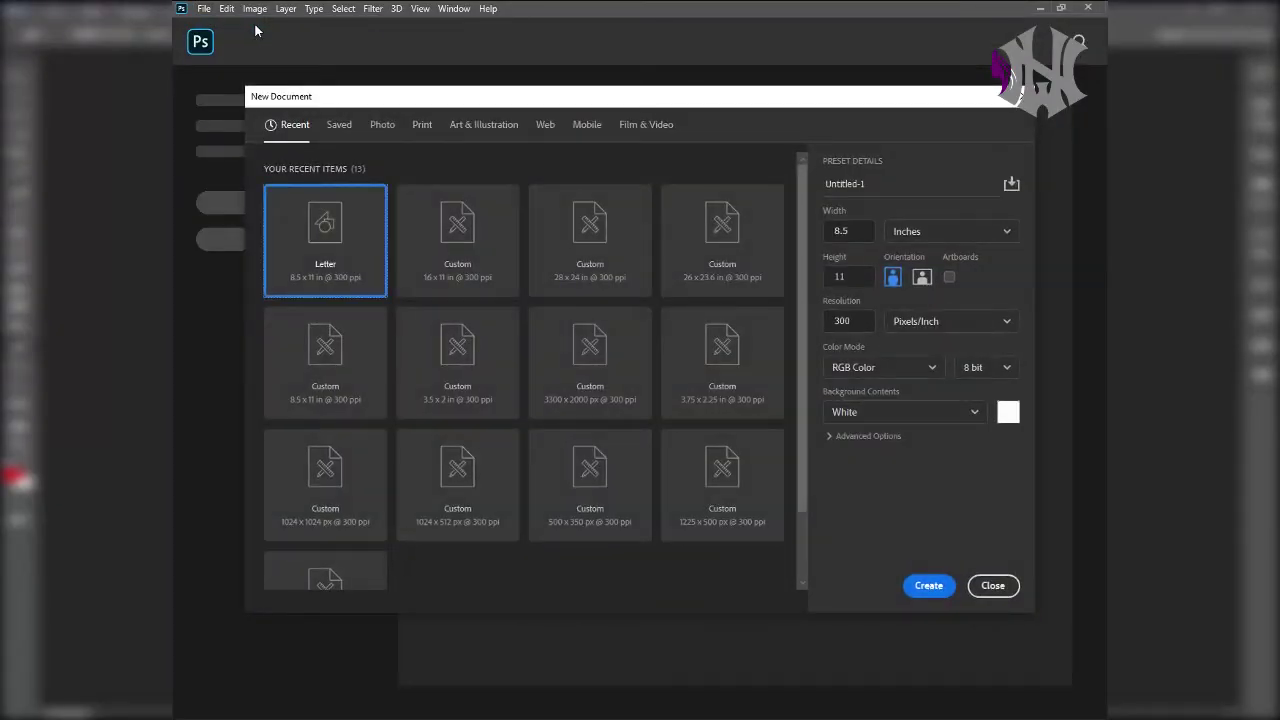
left_click(830, 231)
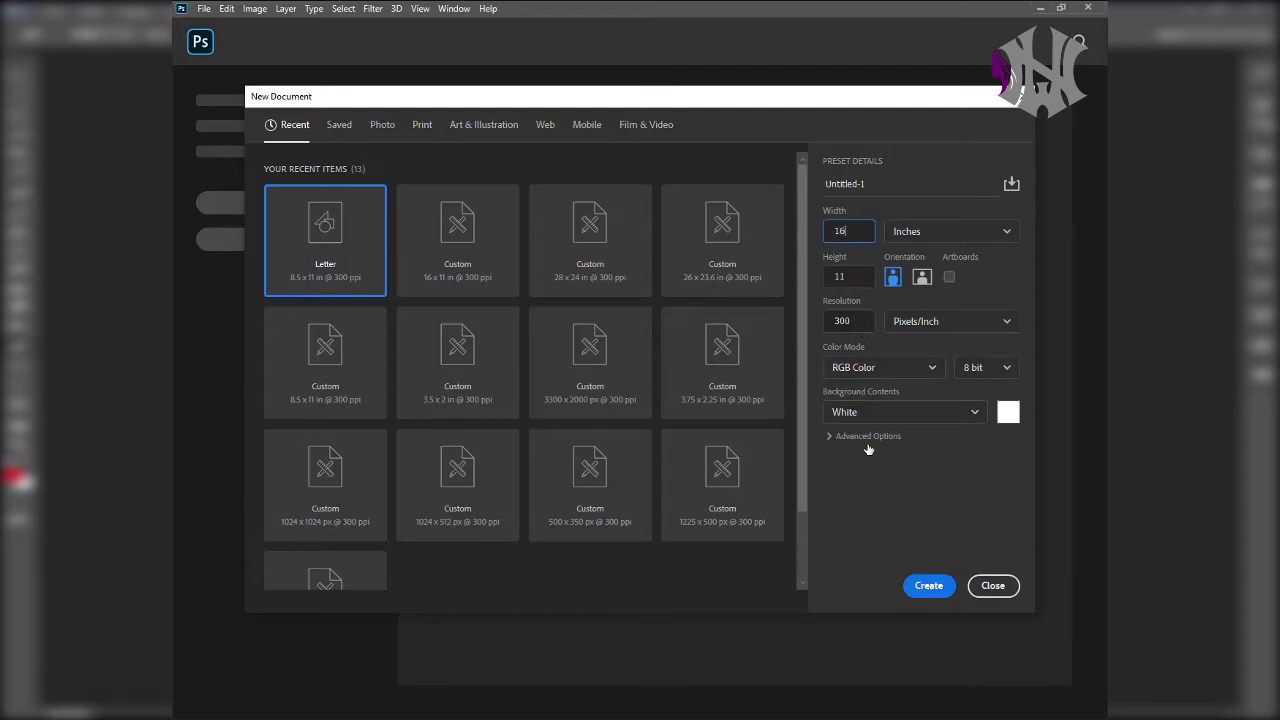
left_click(929, 586)
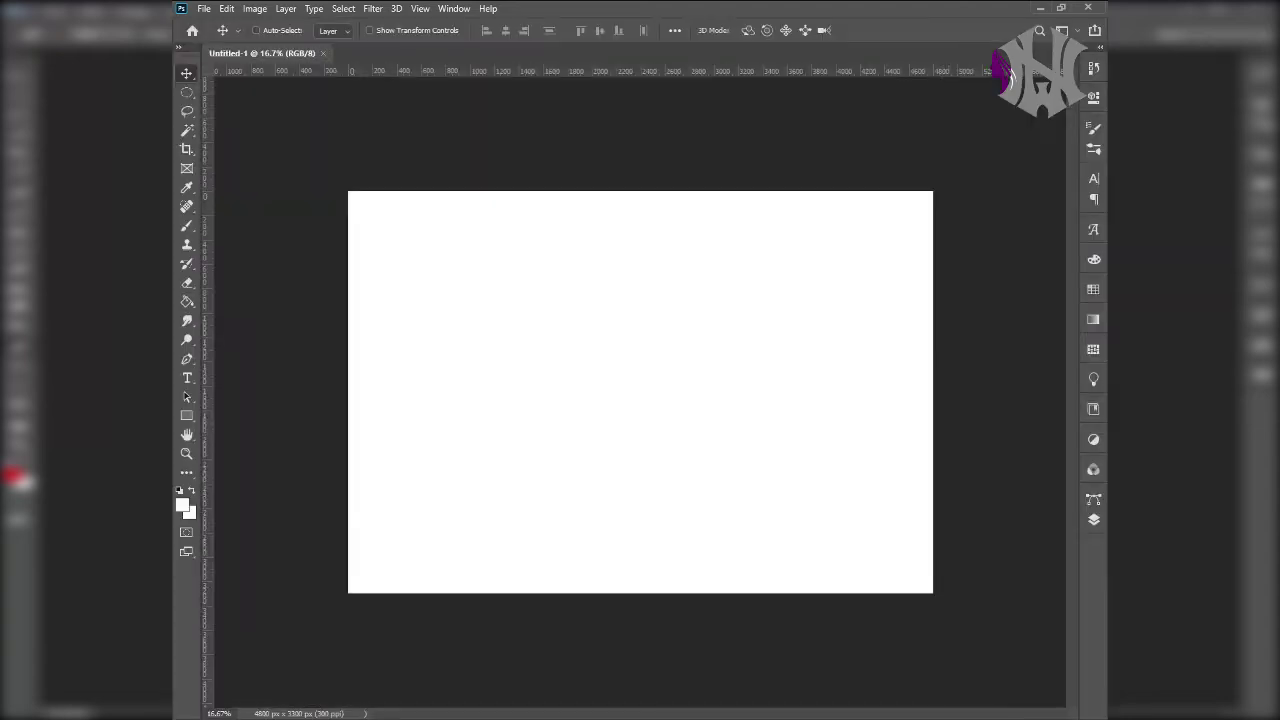
Unlock the background layer and add a light grey #b1b1b1 solid colour fill layer above it.
left_click(1094, 519)
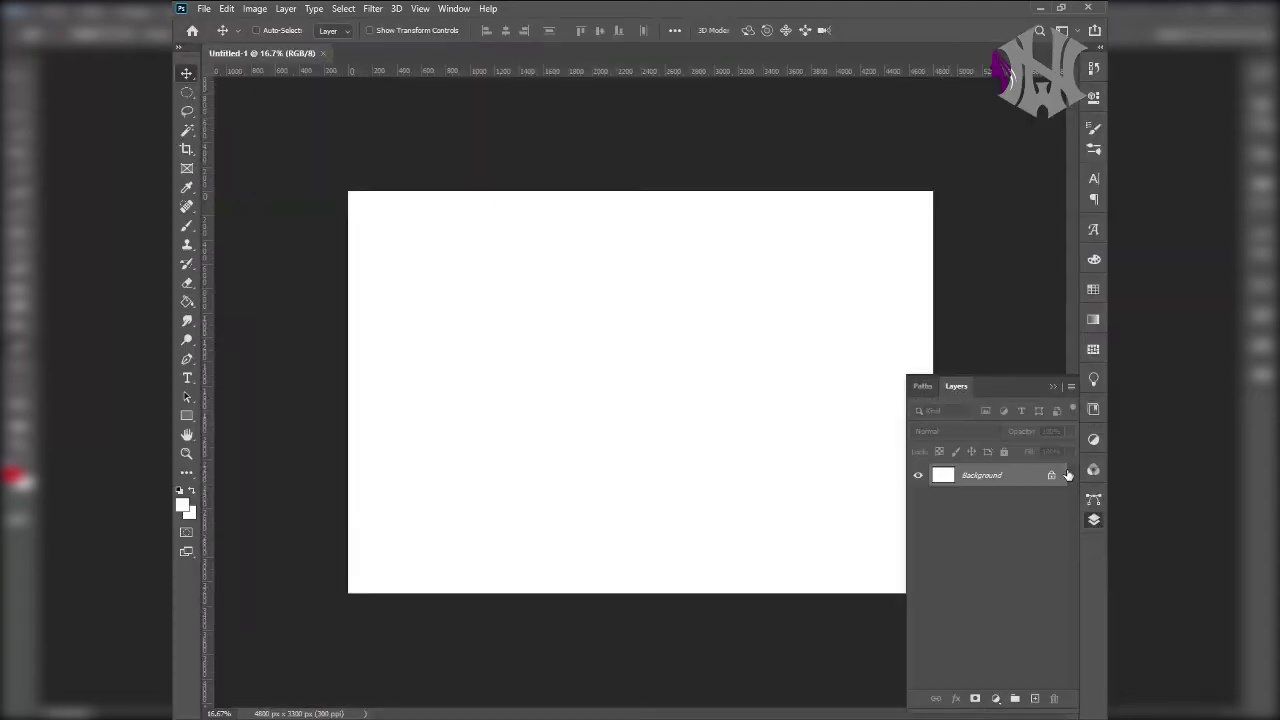
left_click(1051, 478)
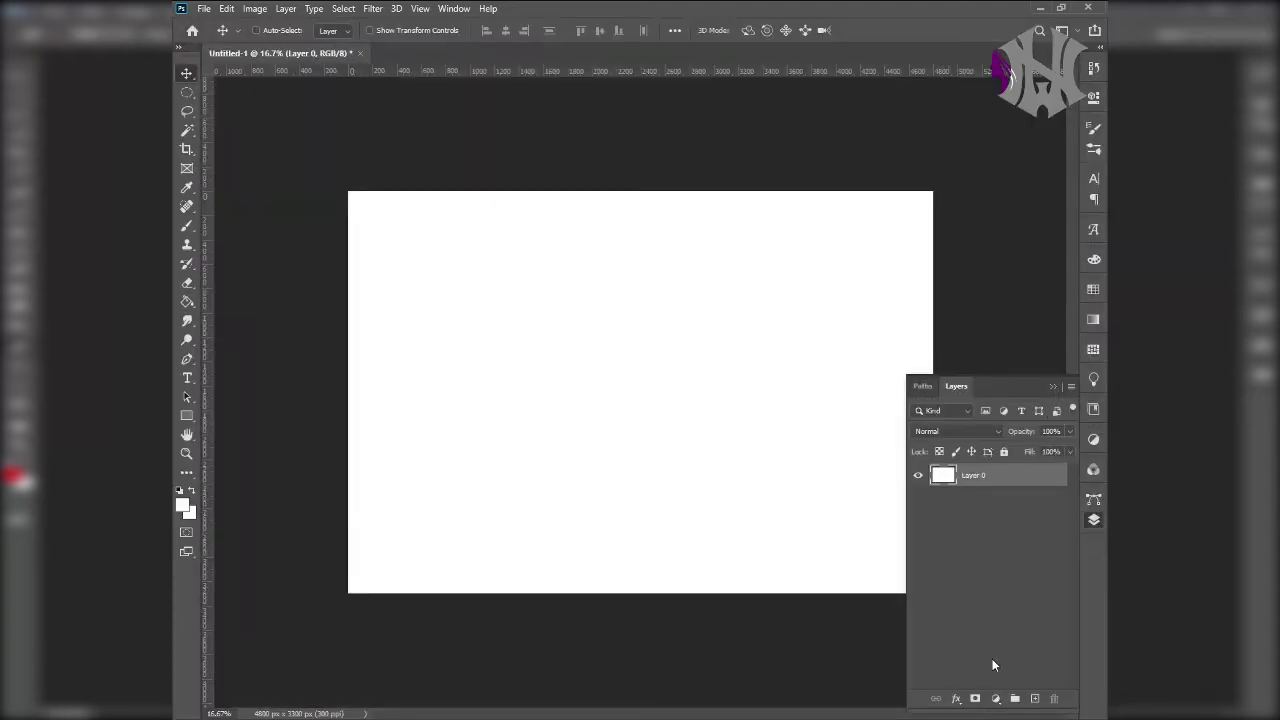
left_click(997, 699)
left_click(995, 436)
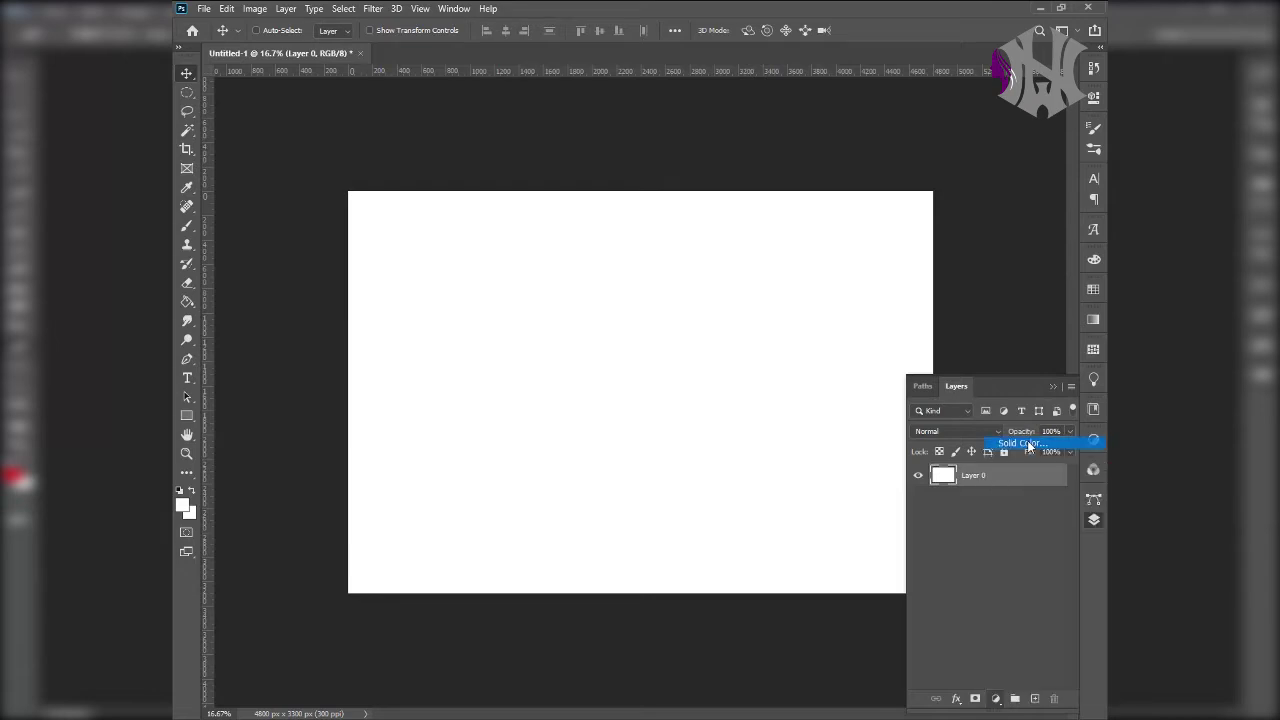
left_click_drag(749, 205, 700, 215)
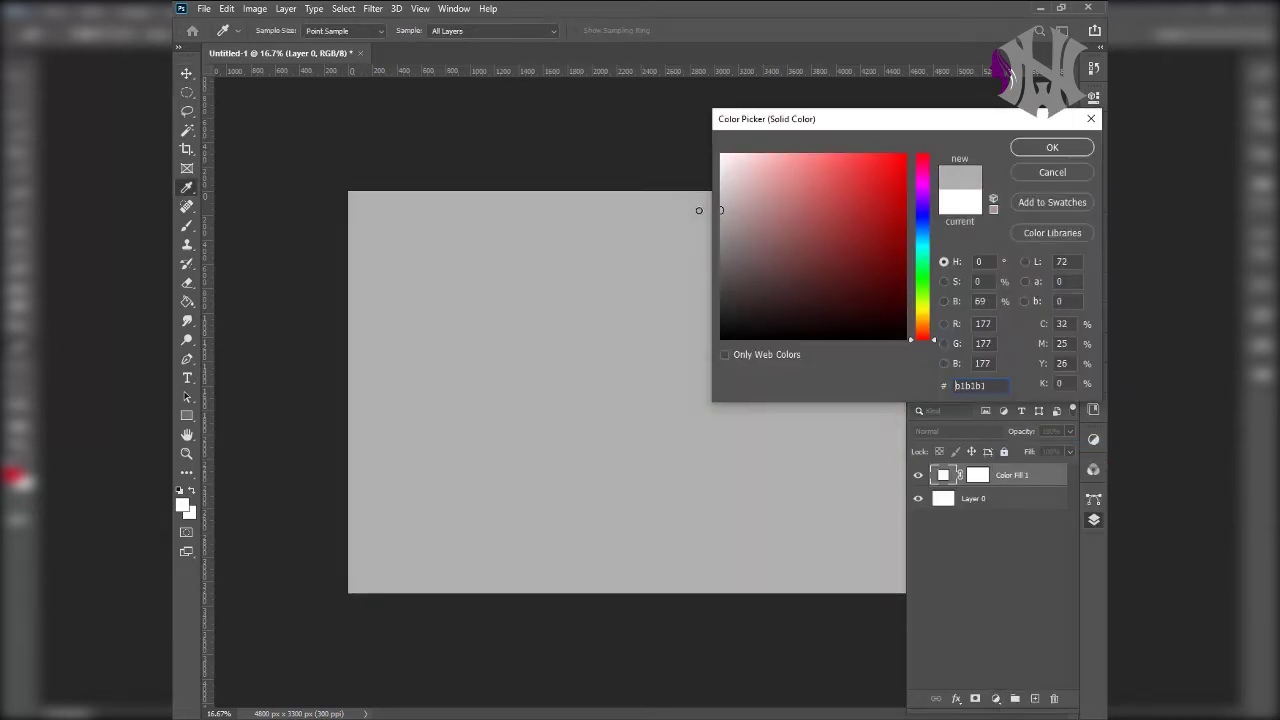
left_click(1049, 148)
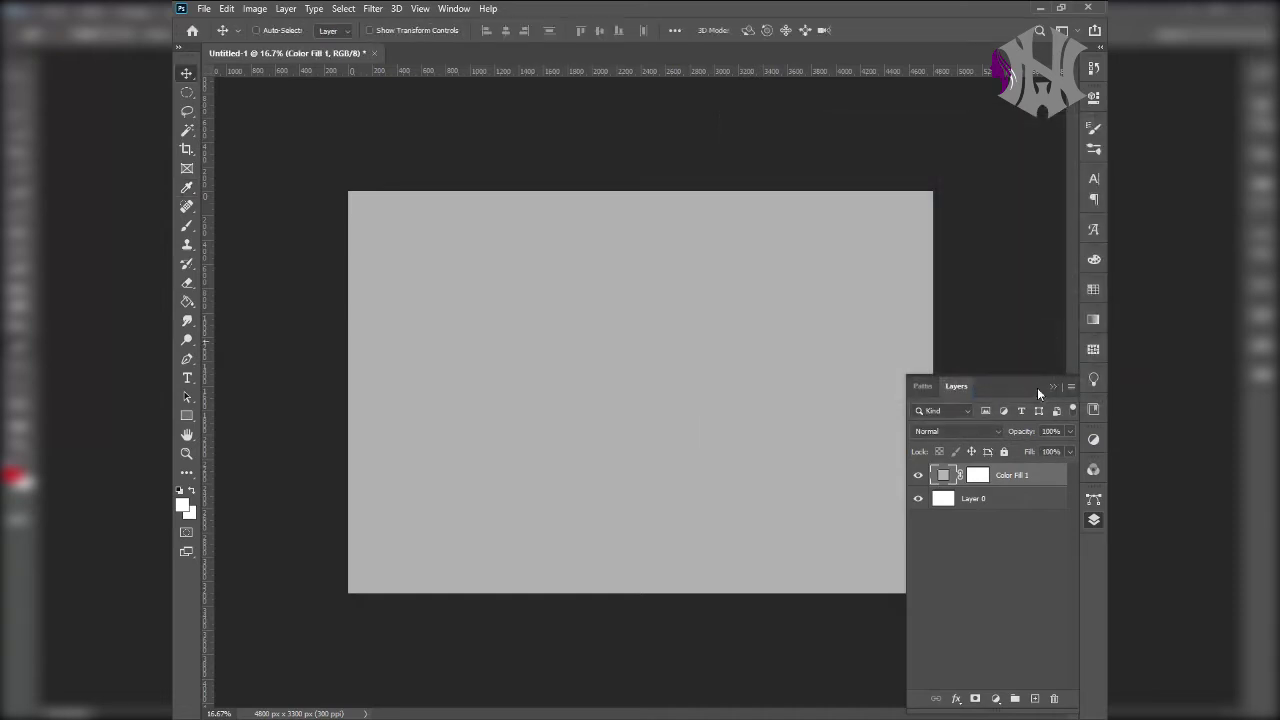
left_click(1052, 387)
Create a second document from the Letter preset, 8.5 x 11 inches at 300 pixels/inch with a white background.
left_click(203, 8)
left_click(220, 20)
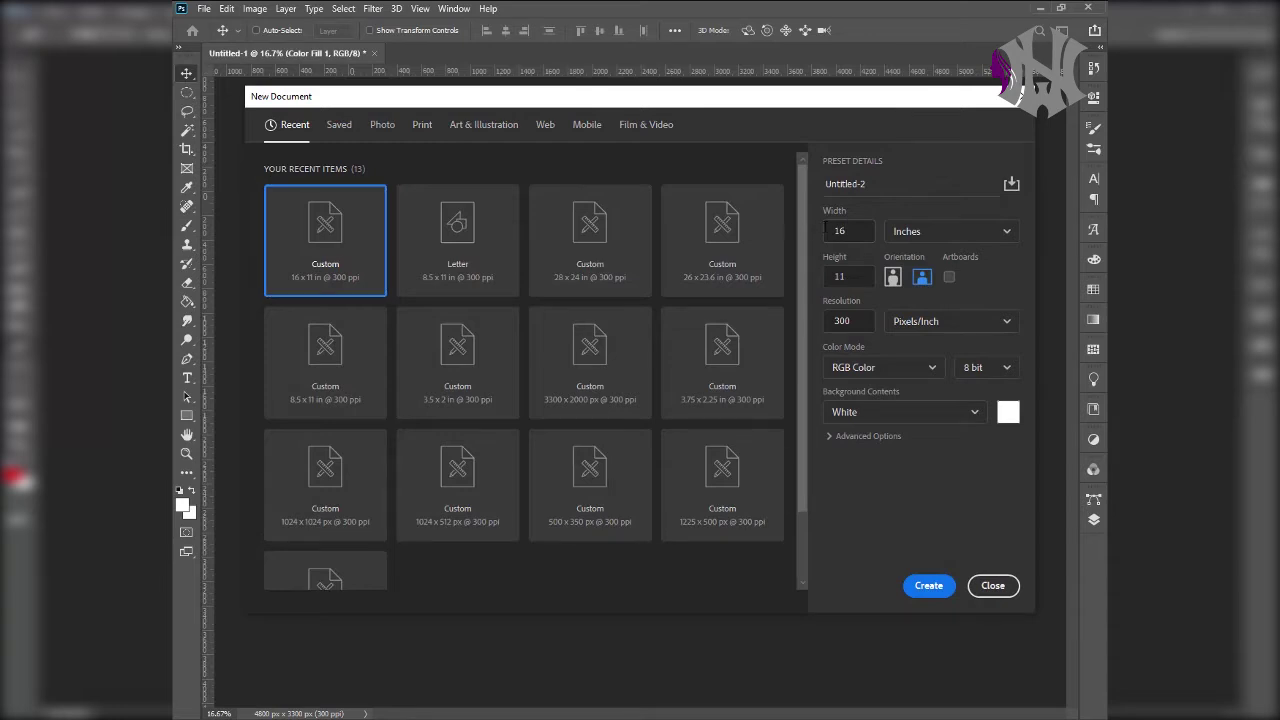
left_click(849, 230)
left_click(472, 276)
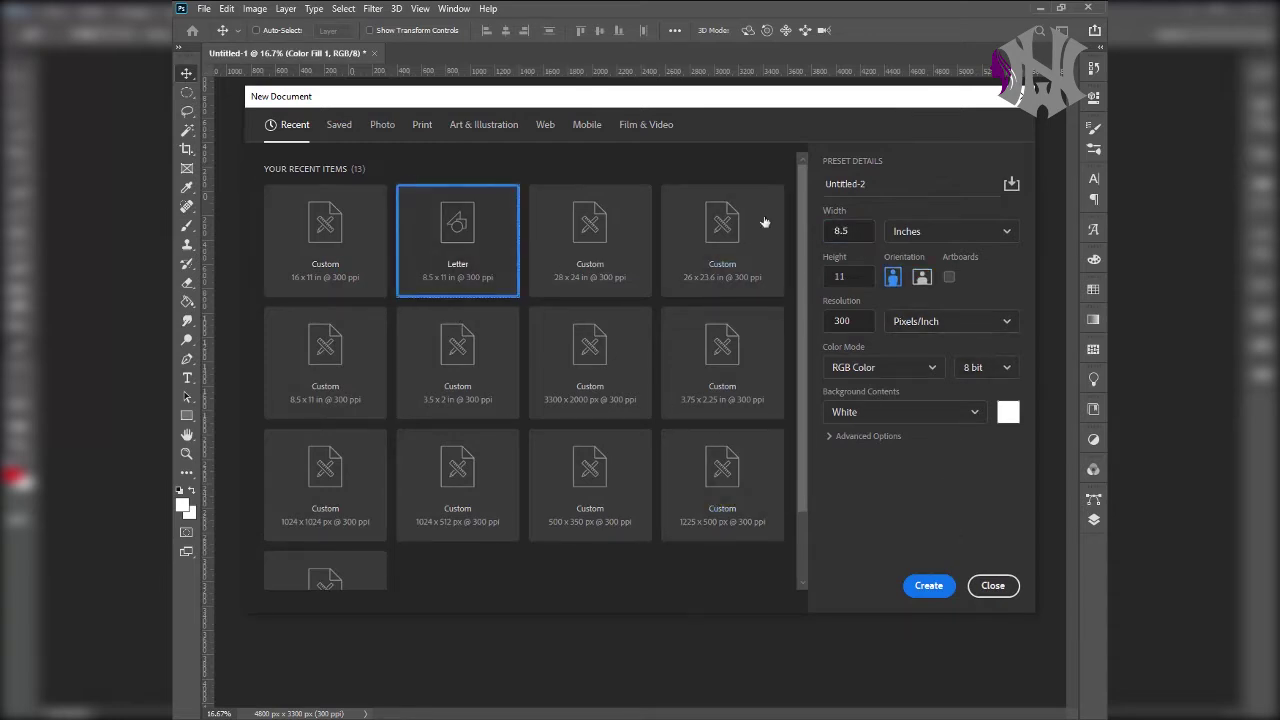
left_click(853, 231)
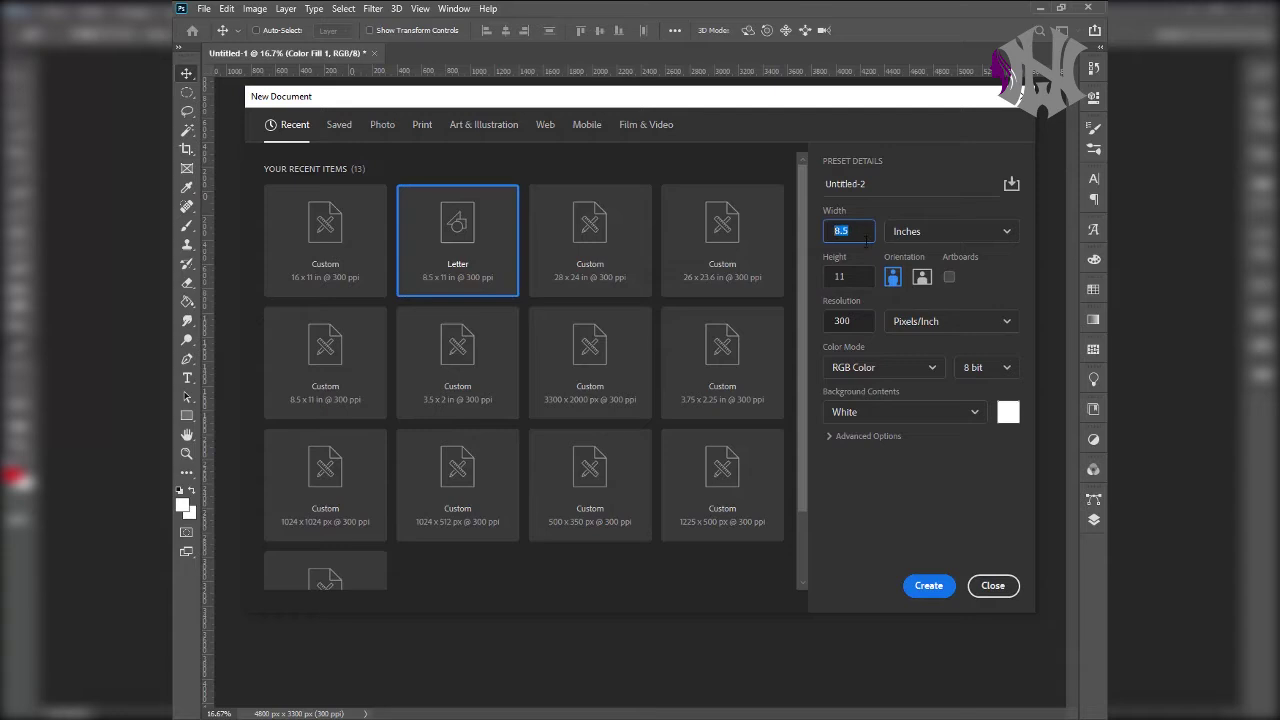
left_click(827, 277)
left_click(929, 586)
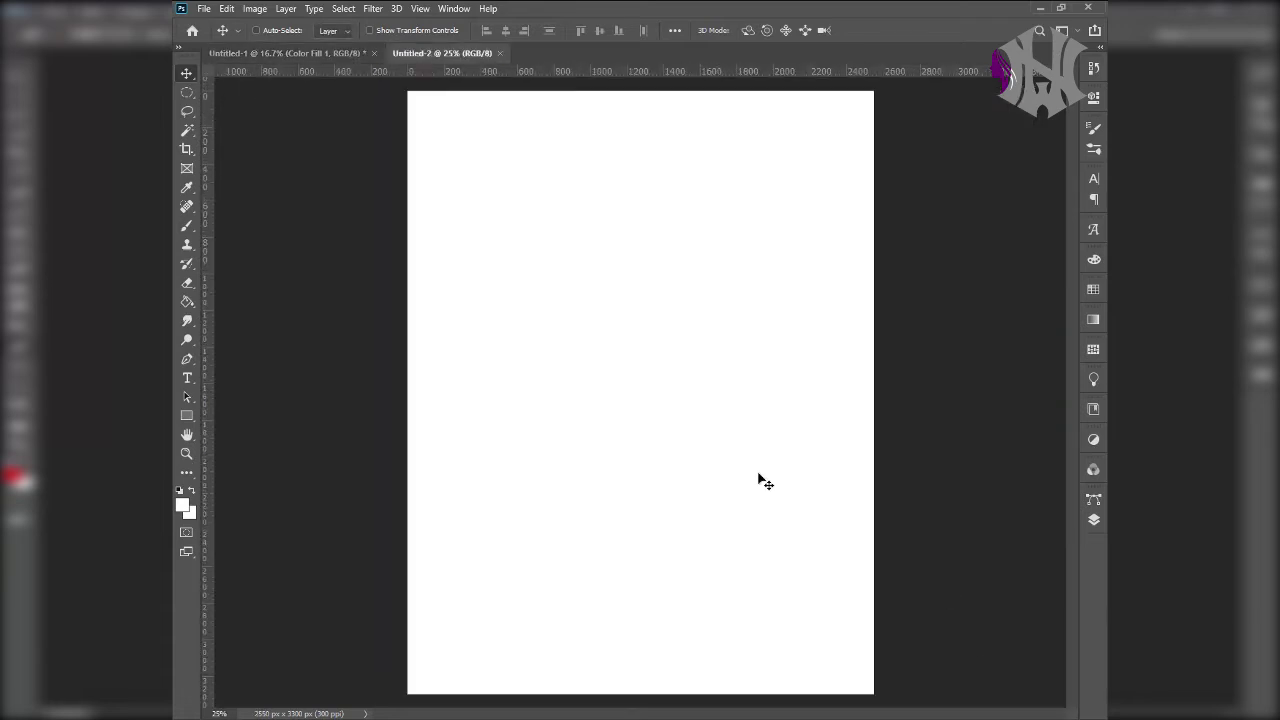
Bring the blank white page into the grey document as a layer and convert it to a smart object.
left_click(294, 53)
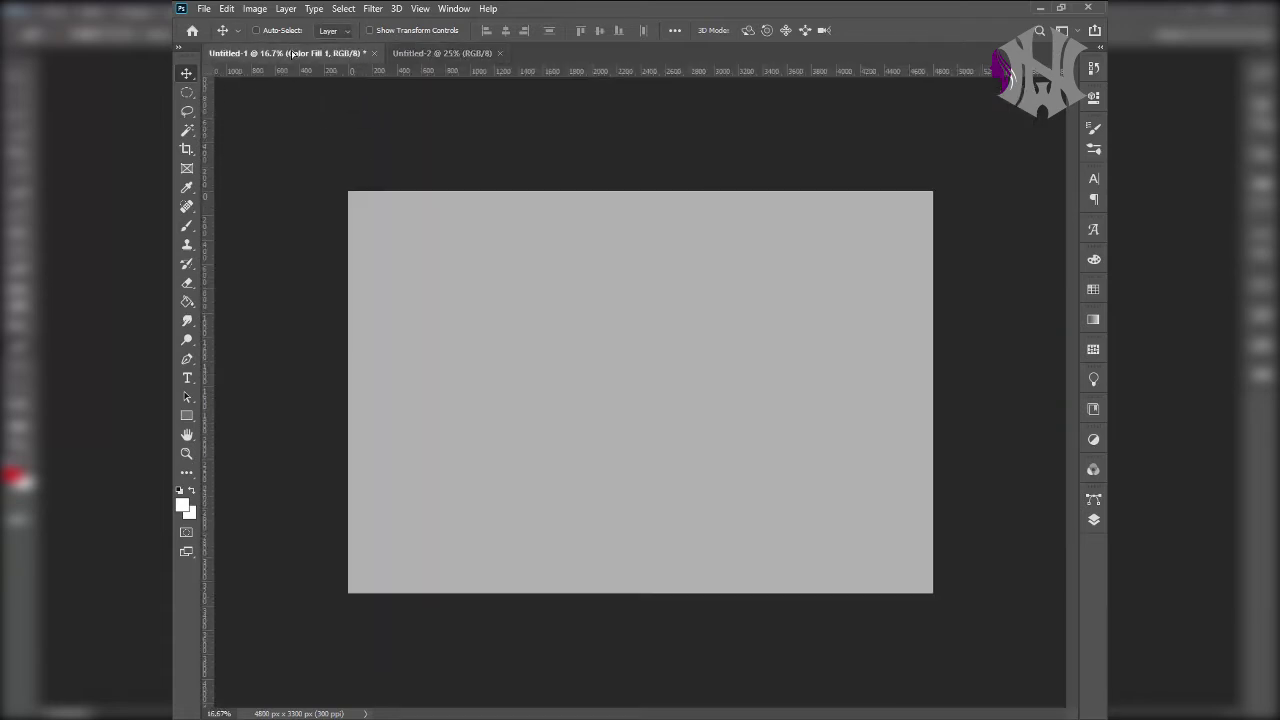
left_click_drag(611, 395, 611, 400)
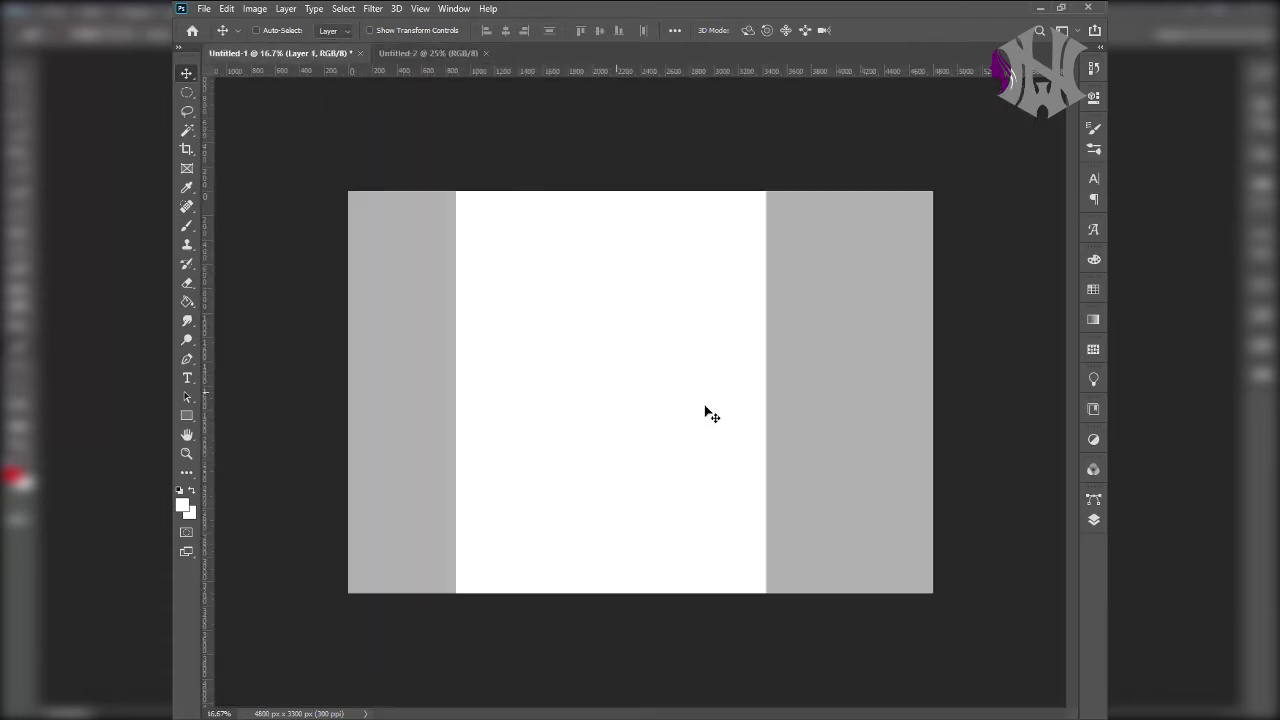
left_click(1093, 521)
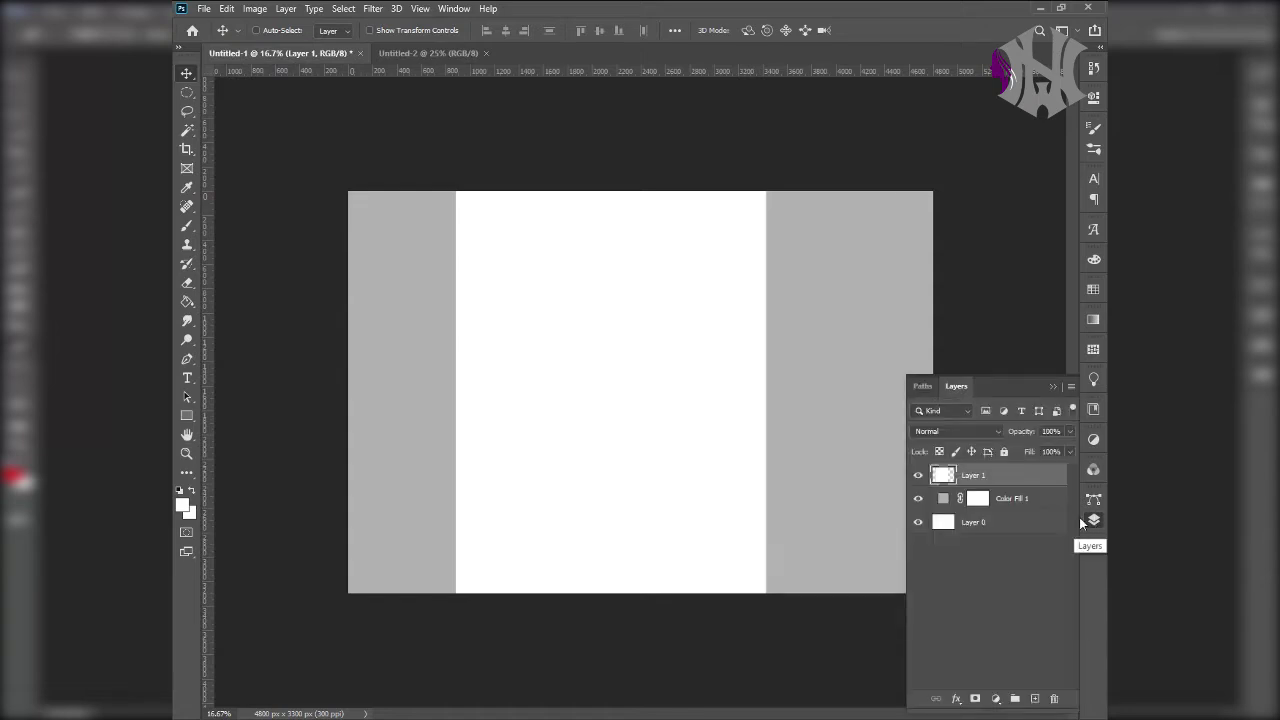
right_click(996, 481)
left_click(883, 304)
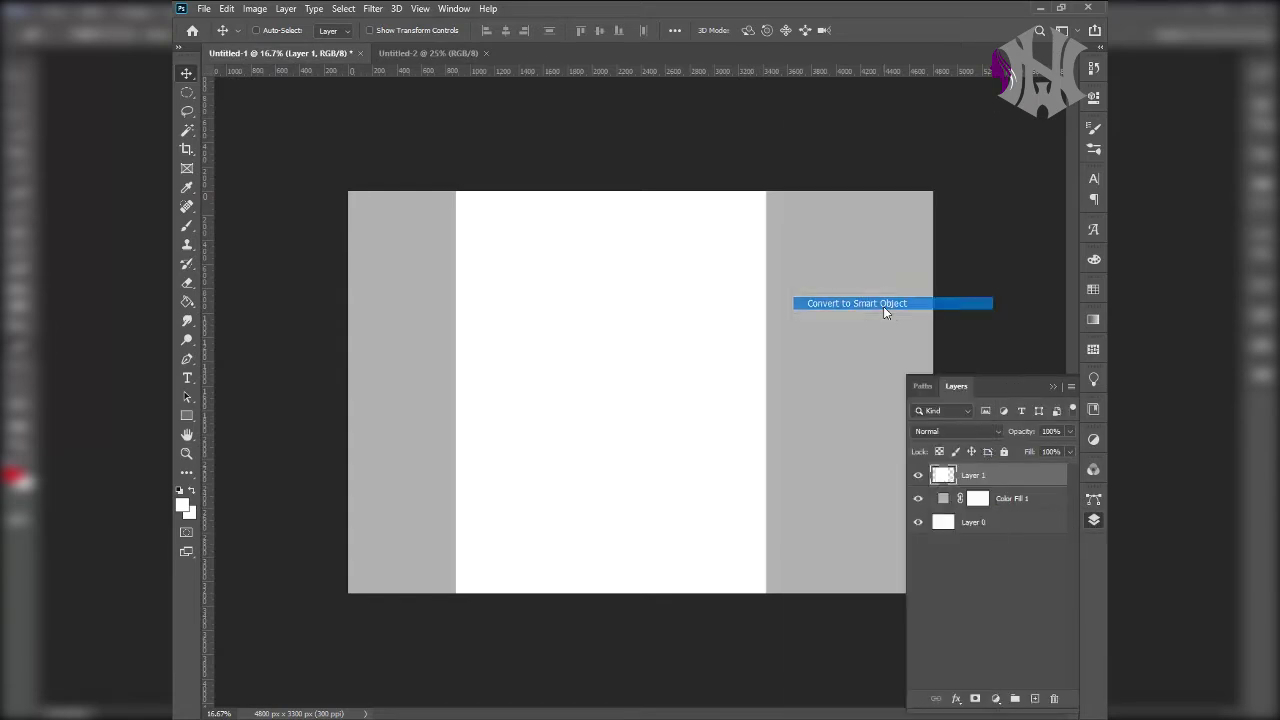
Scale the white page to about 78%, rotate it about -37°, and position it near the middle of the grey canvas.
mouse_move(631, 511)
left_mouse_down()
mouse_move(671, 511)
mouse_move(652, 510)
left_mouse_up()
key("ctrl+t")
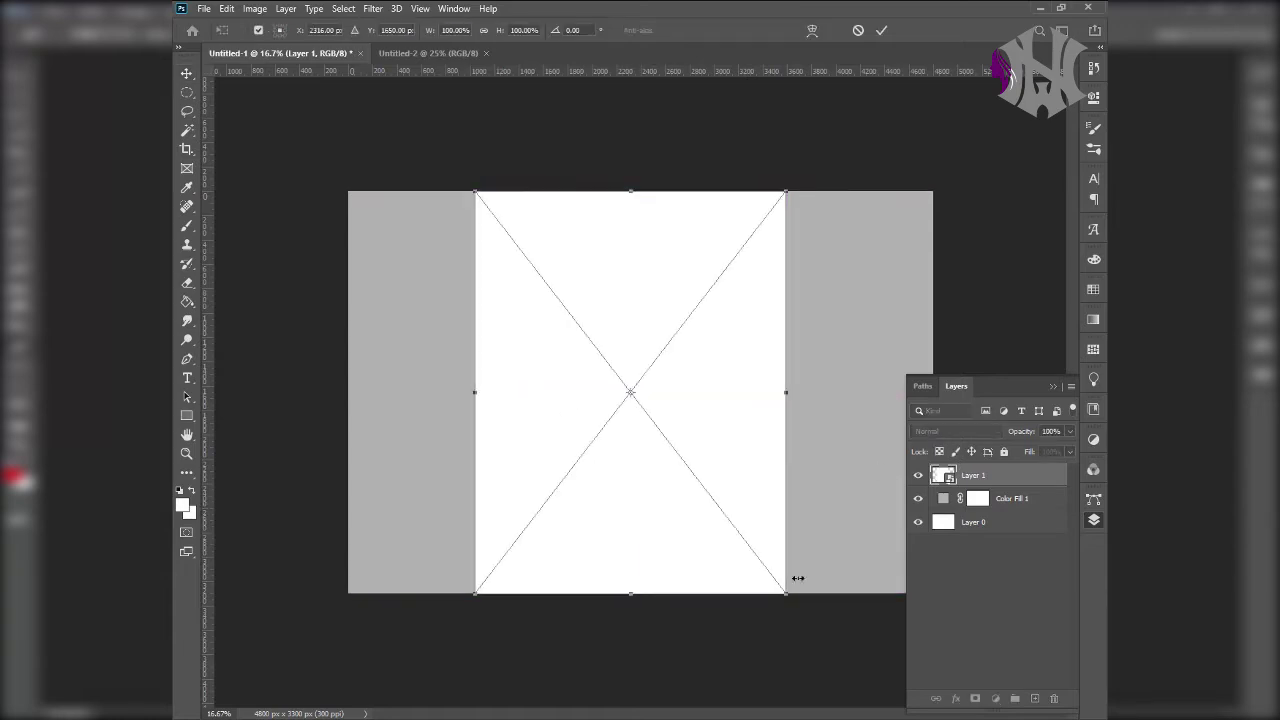
left_click_drag(786, 595, 820, 443)
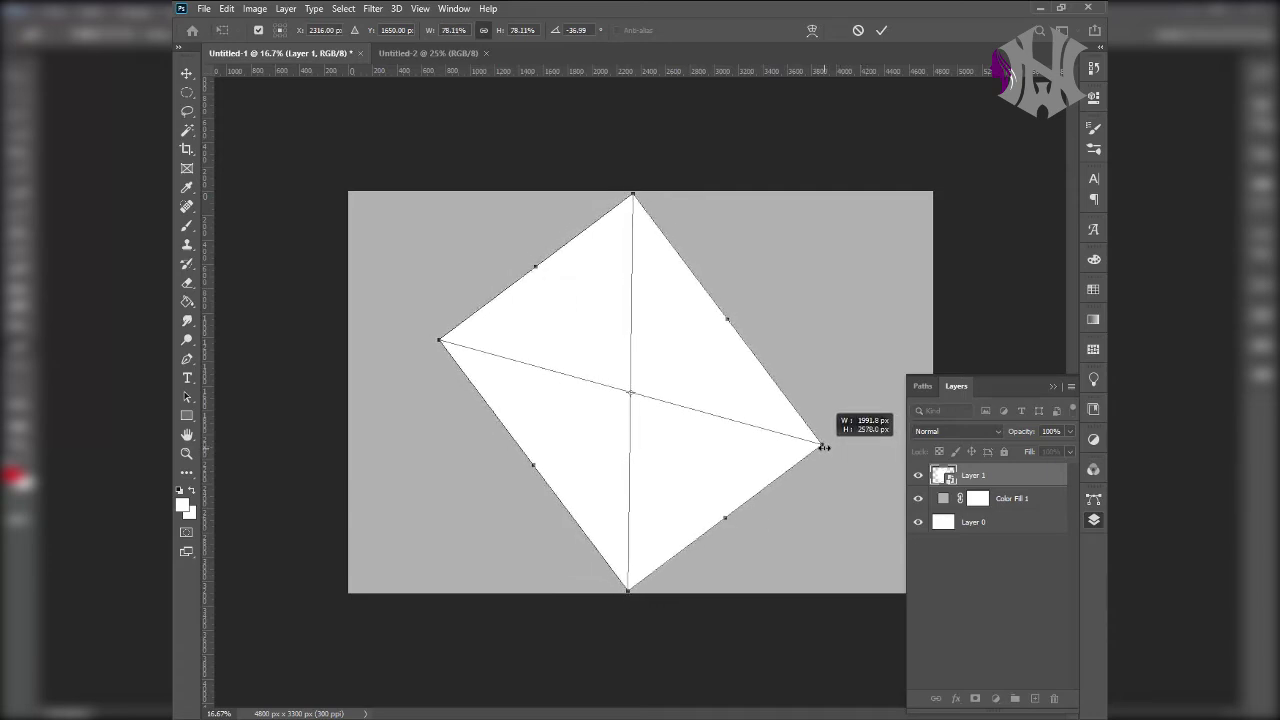
left_click_drag(720, 494, 736, 493)
mouse_move(851, 449)
left_mouse_down()
mouse_move(849, 431)
mouse_move(857, 453)
left_mouse_up()
left_click_drag(748, 473, 757, 471)
left_click_drag(843, 443, 843, 447)
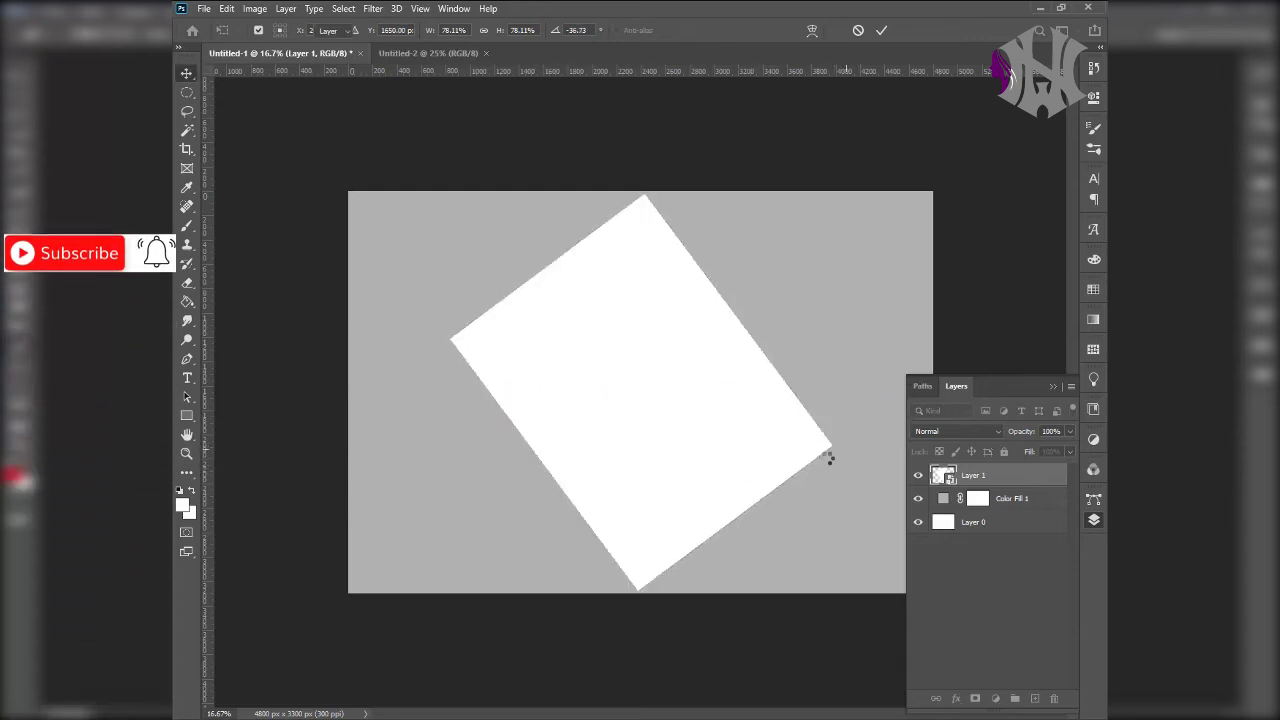
Warp the tilted page, raising its left corner slightly and bending its upper-right edge inward.
right_click(668, 342)
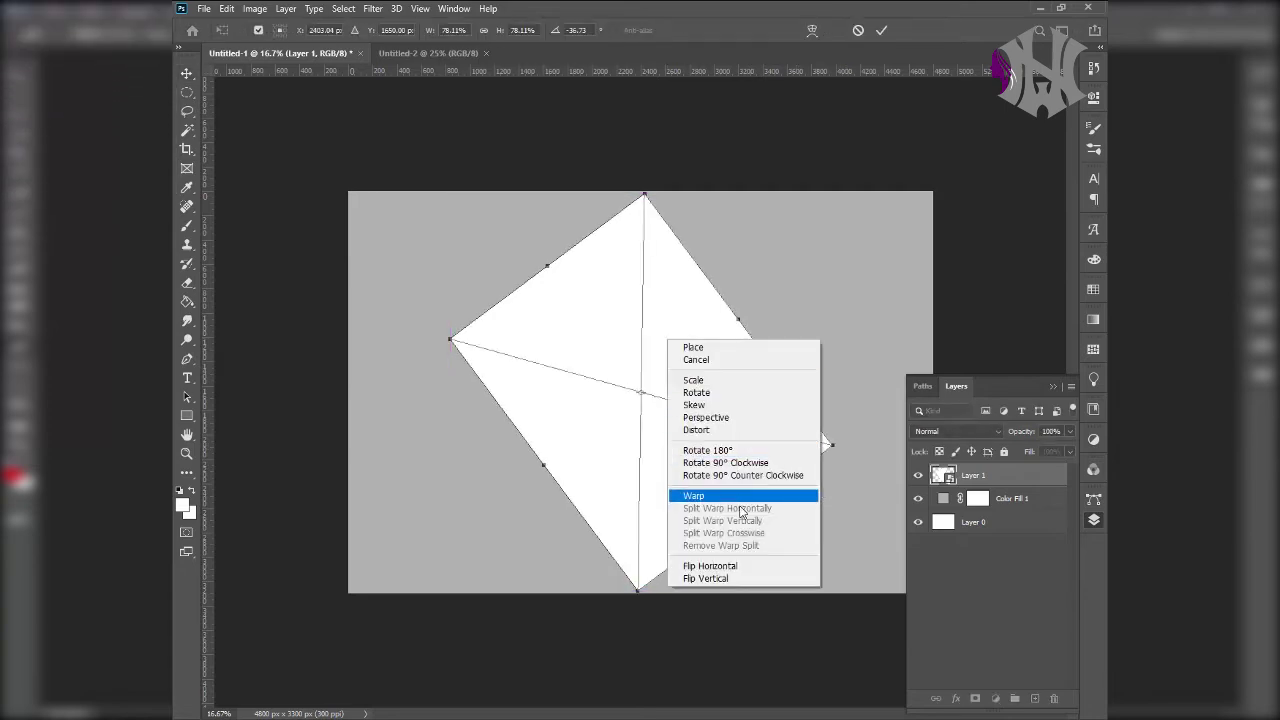
left_click(741, 497)
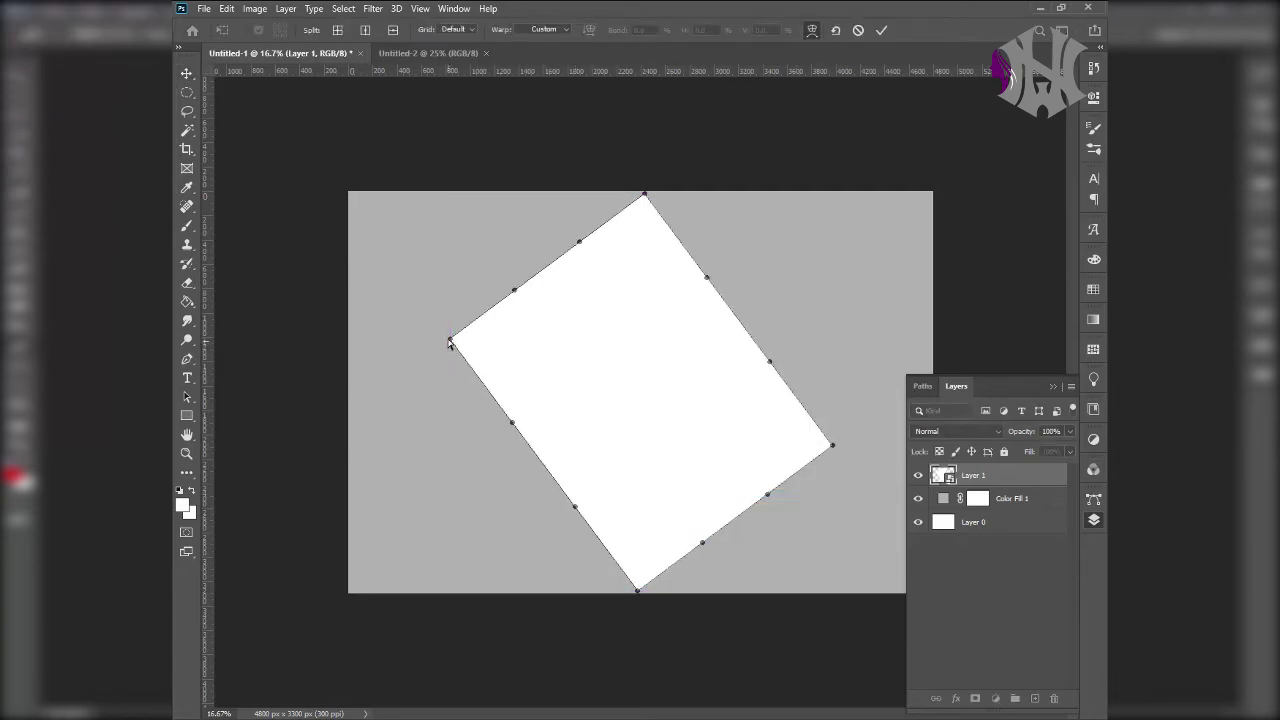
left_click_drag(451, 341, 453, 318)
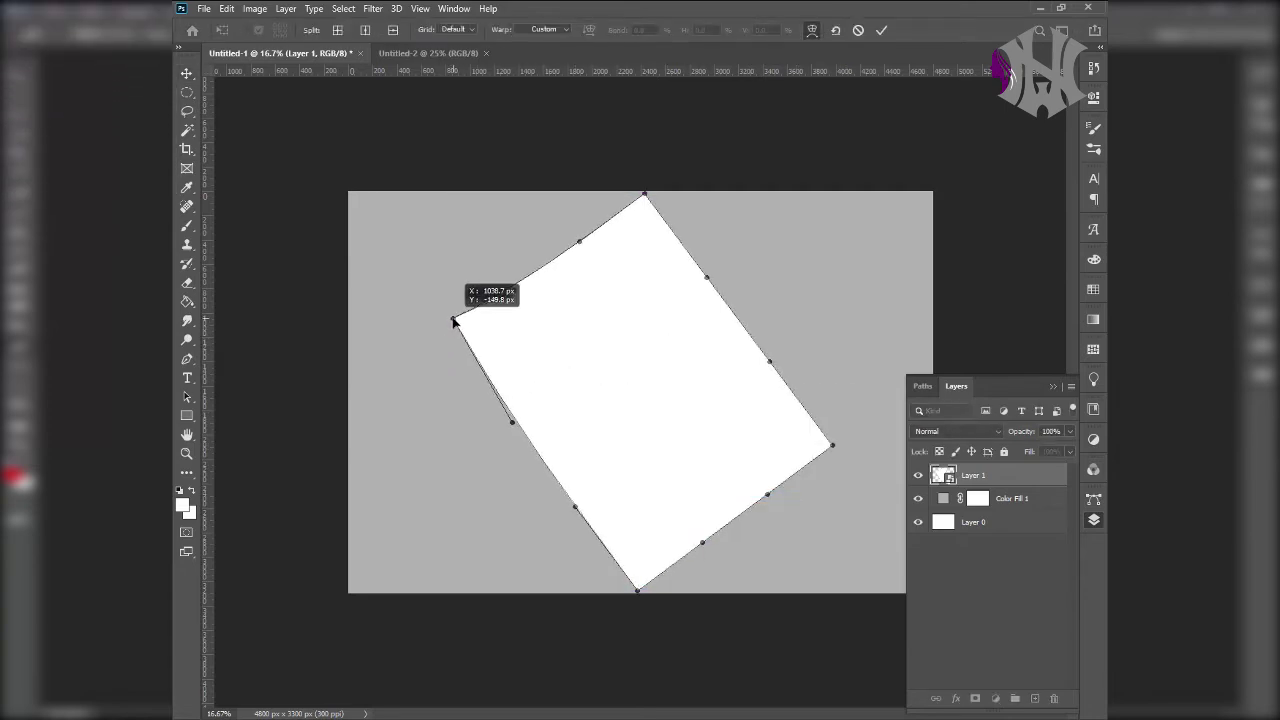
mouse_move(645, 193)
left_mouse_down()
mouse_move(632, 199)
mouse_move(644, 193)
left_mouse_up()
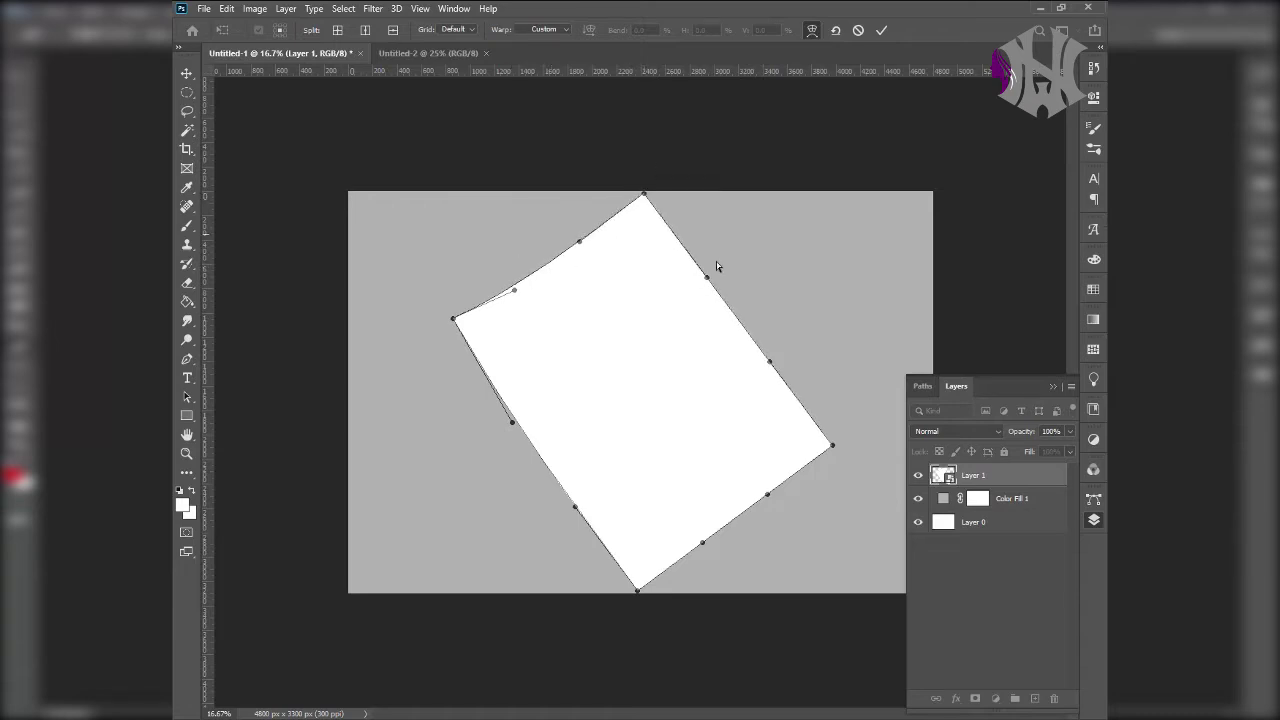
left_click_drag(724, 299, 714, 320)
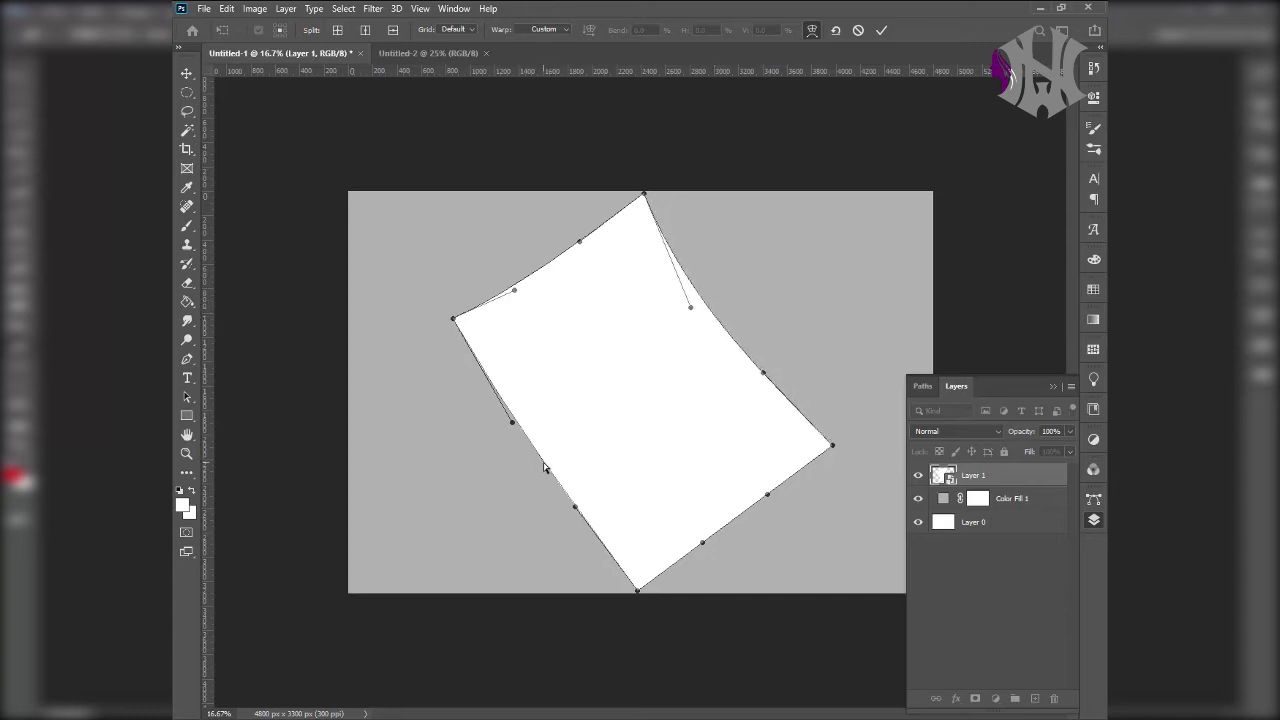
Bow the page's lower-left edge outward, curve its upper-left edge inward, refine the upper-right edge, and apply the warp.
left_click_drag(549, 471, 546, 460)
left_click_drag(546, 270, 549, 270)
left_click_drag(832, 446, 831, 448)
left_click_drag(750, 367, 755, 374)
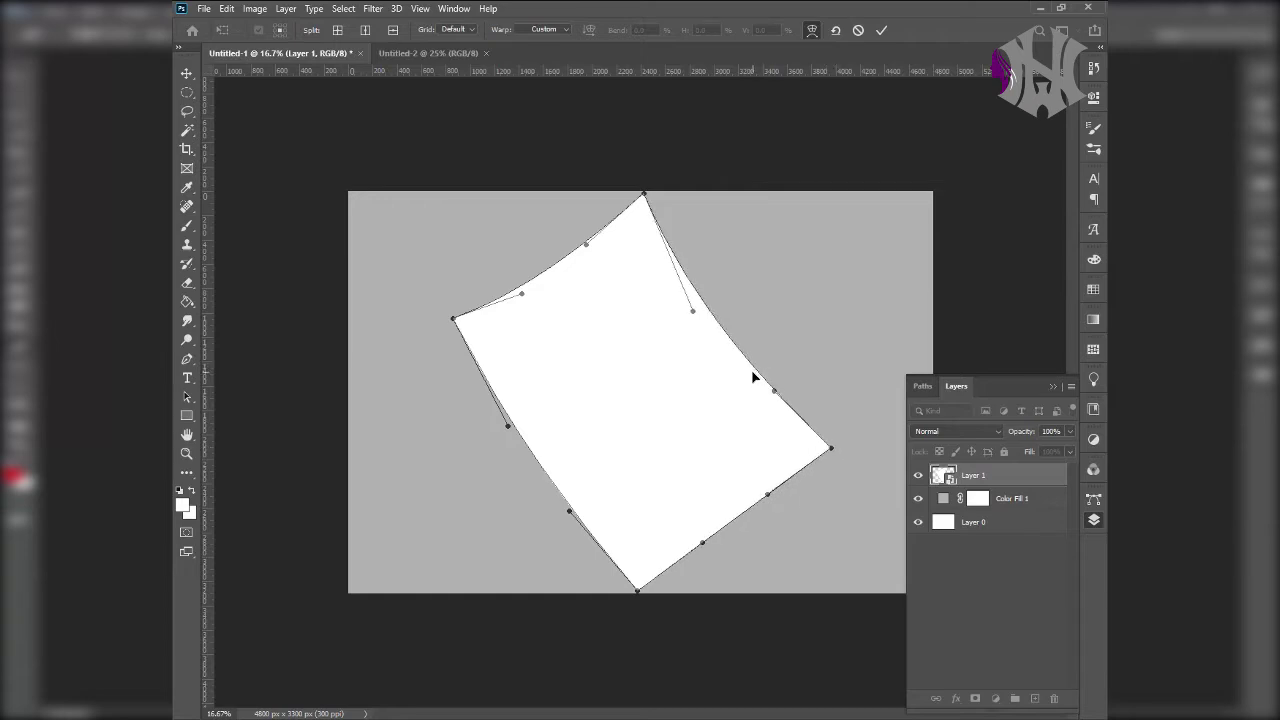
key("ctrl+plus")
key("ctrl+minus")
left_click_drag(560, 265, 563, 268)
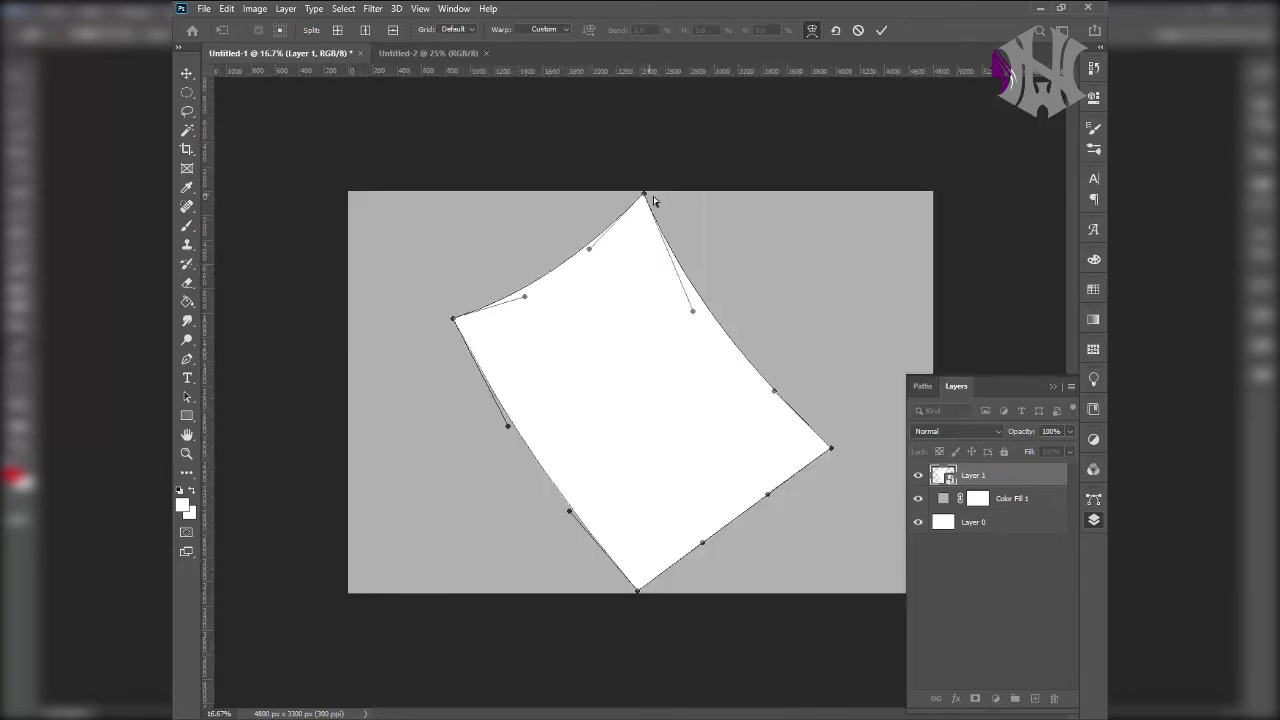
key("Return")
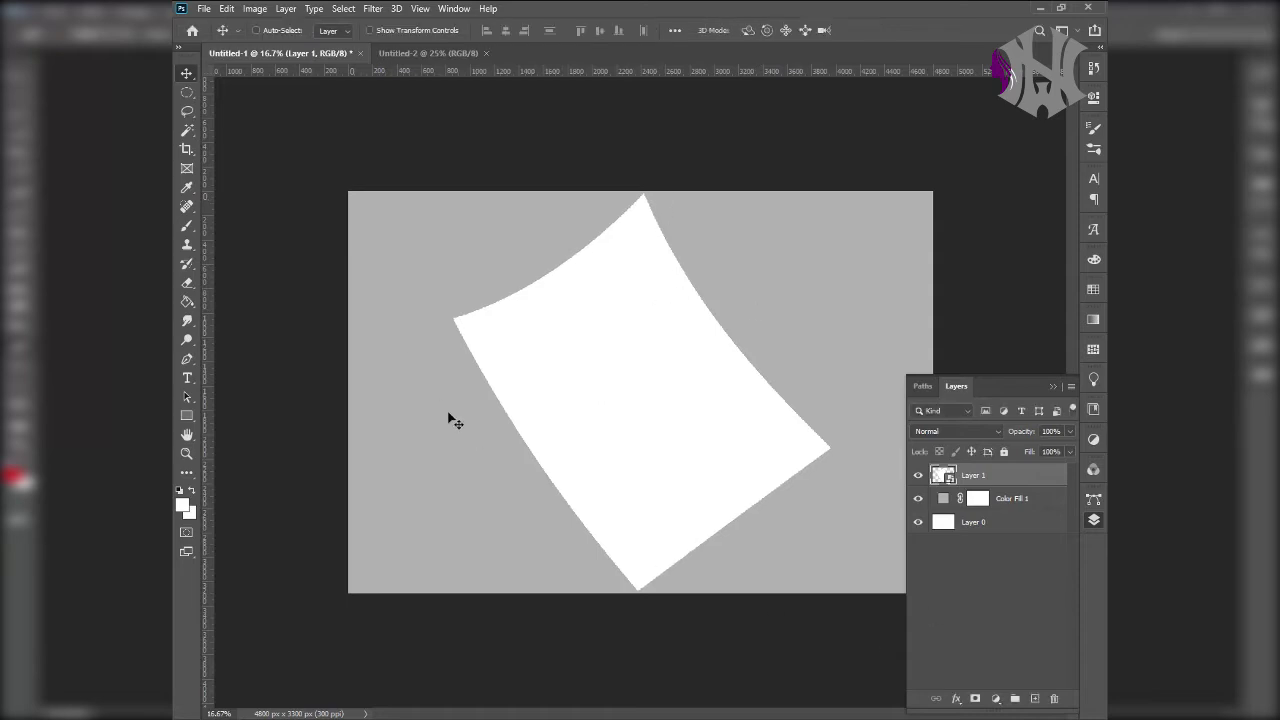
Warp the page again, lowering its top corner, raising its bottom corner, and refining the upper-right and lower-right edges.
key("ctrl+t")
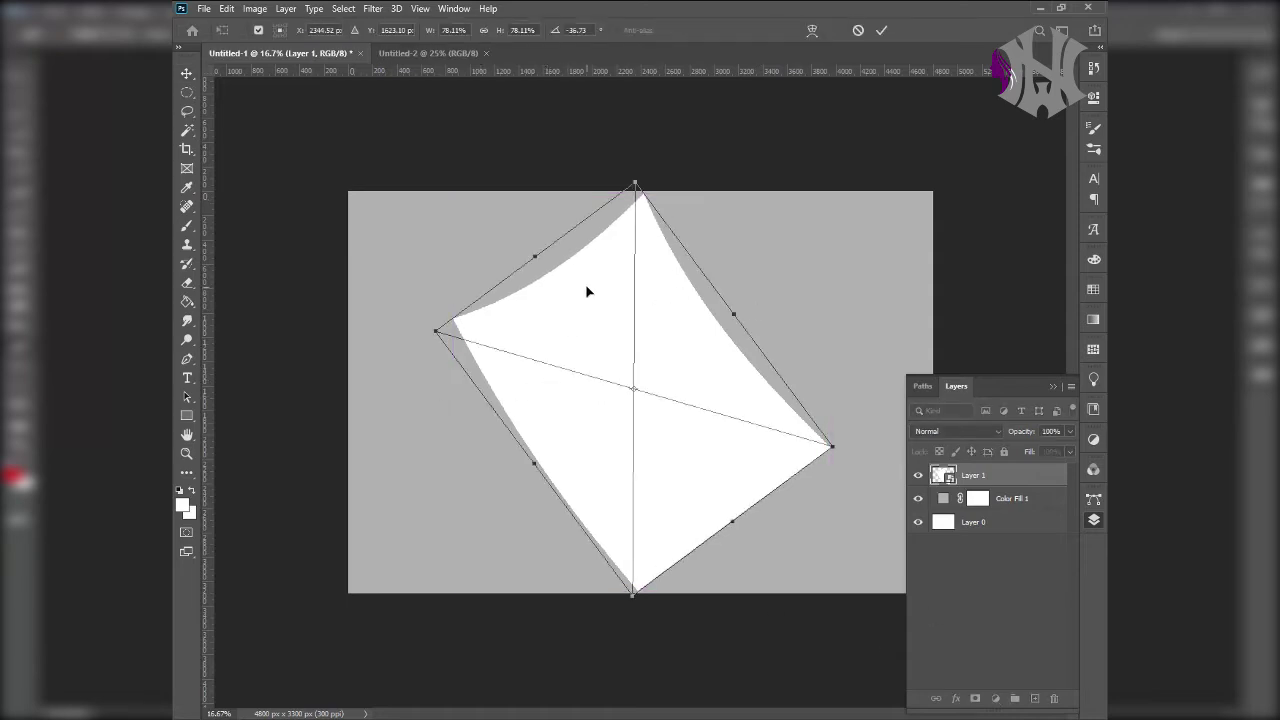
right_click(587, 291)
left_click(640, 443)
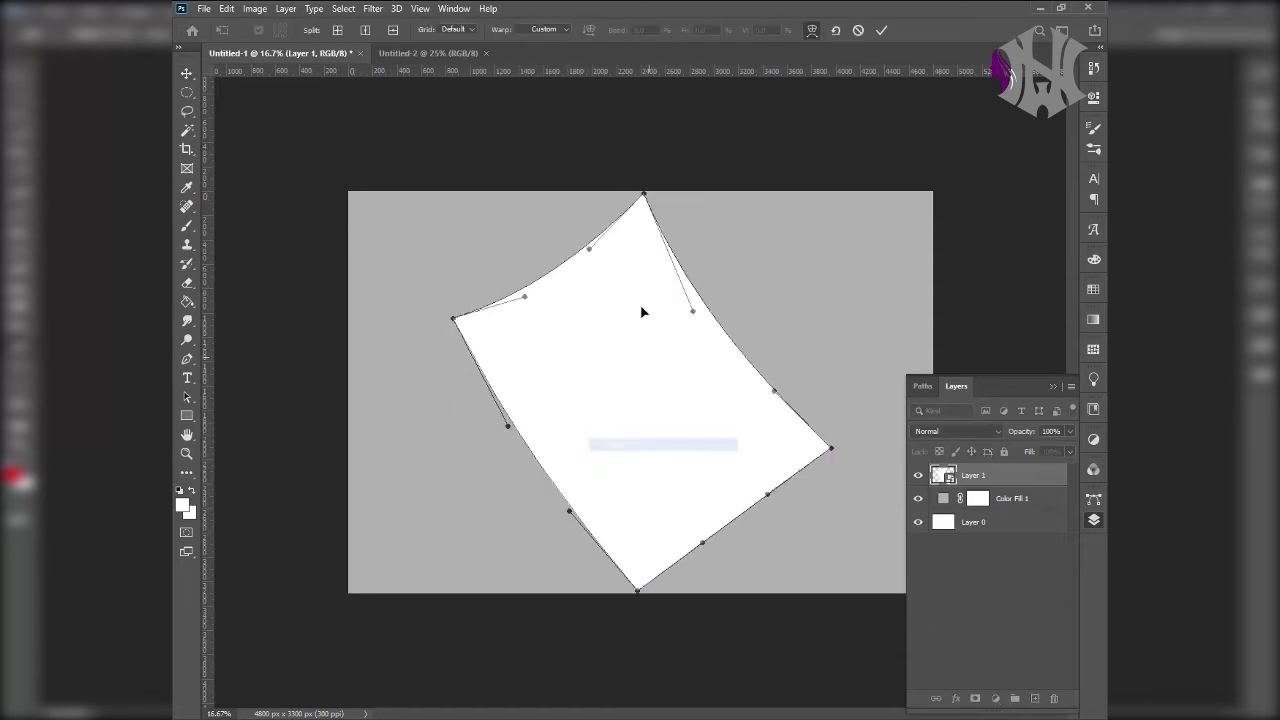
left_click_drag(645, 199, 643, 201)
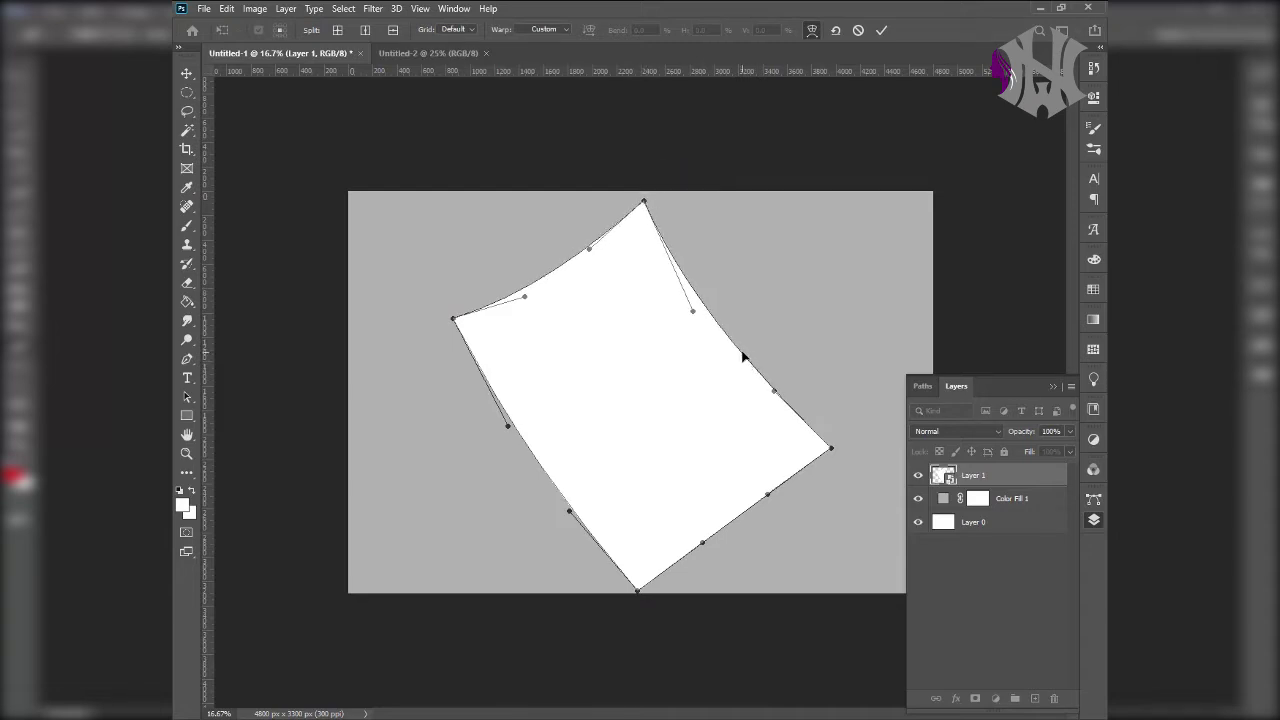
left_click_drag(739, 355, 734, 357)
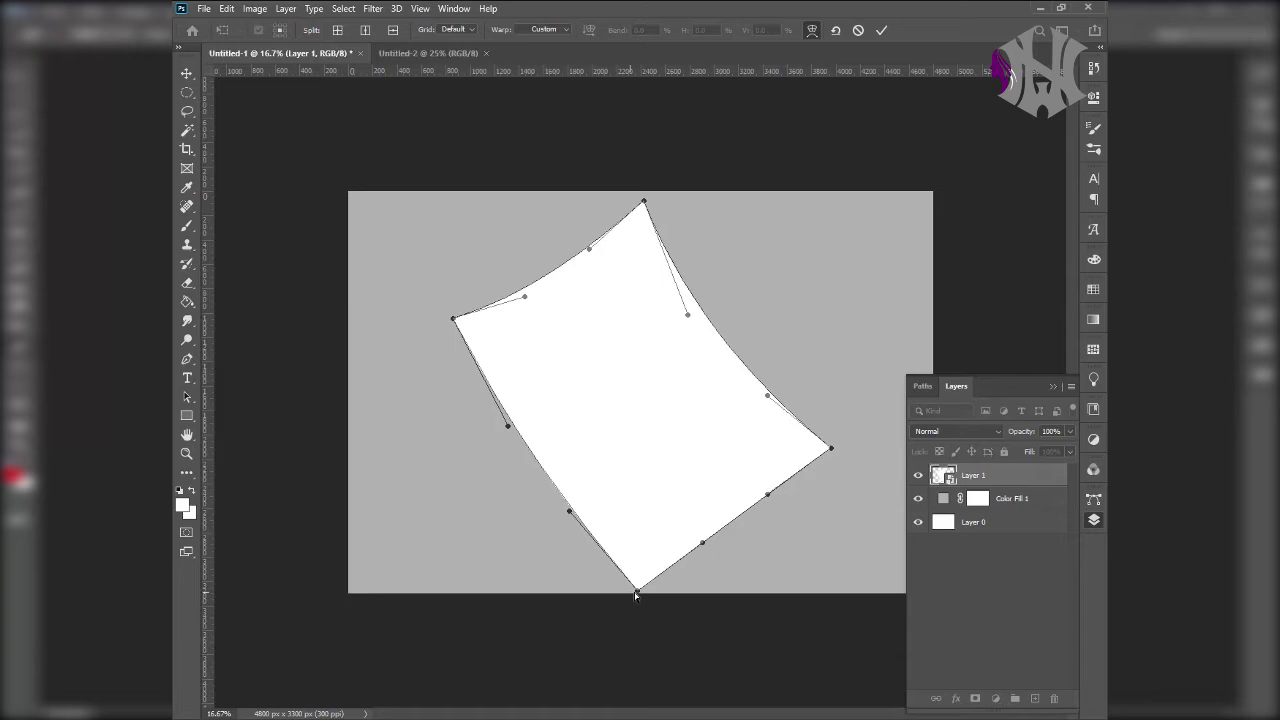
left_click_drag(638, 593, 637, 587)
left_click_drag(721, 528, 723, 531)
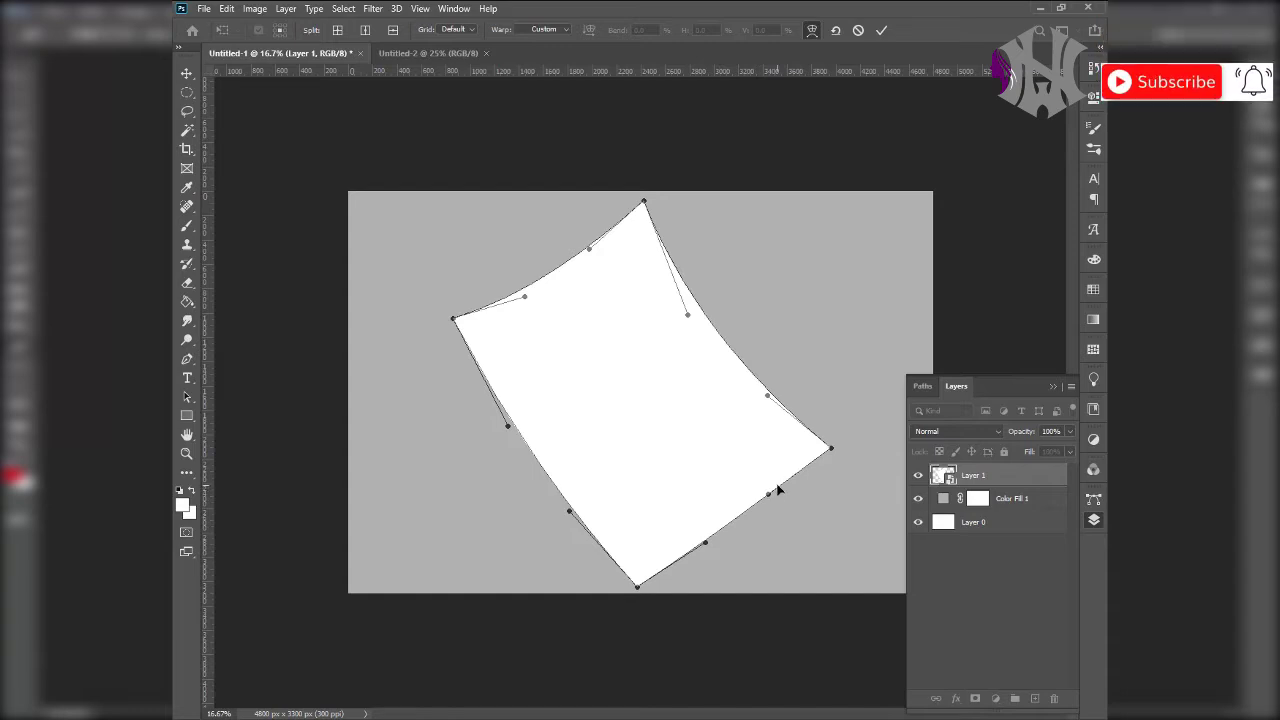
left_click_drag(777, 486, 777, 480)
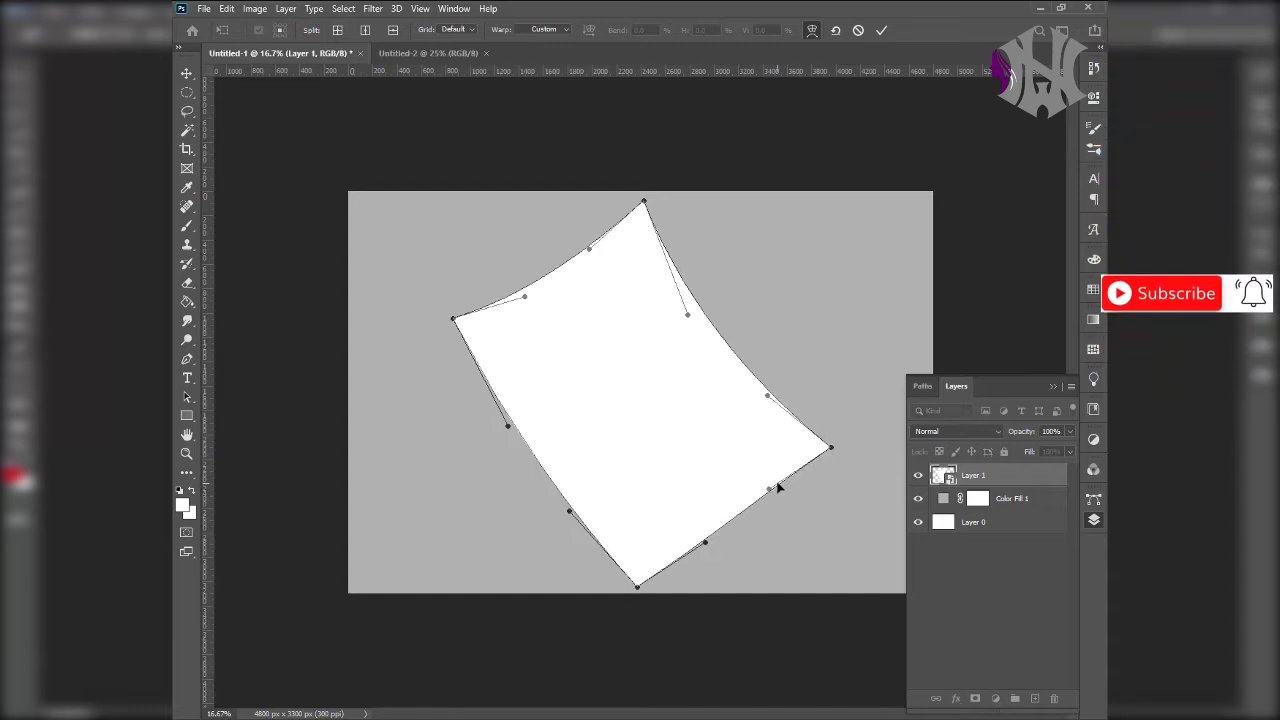
key("Return")
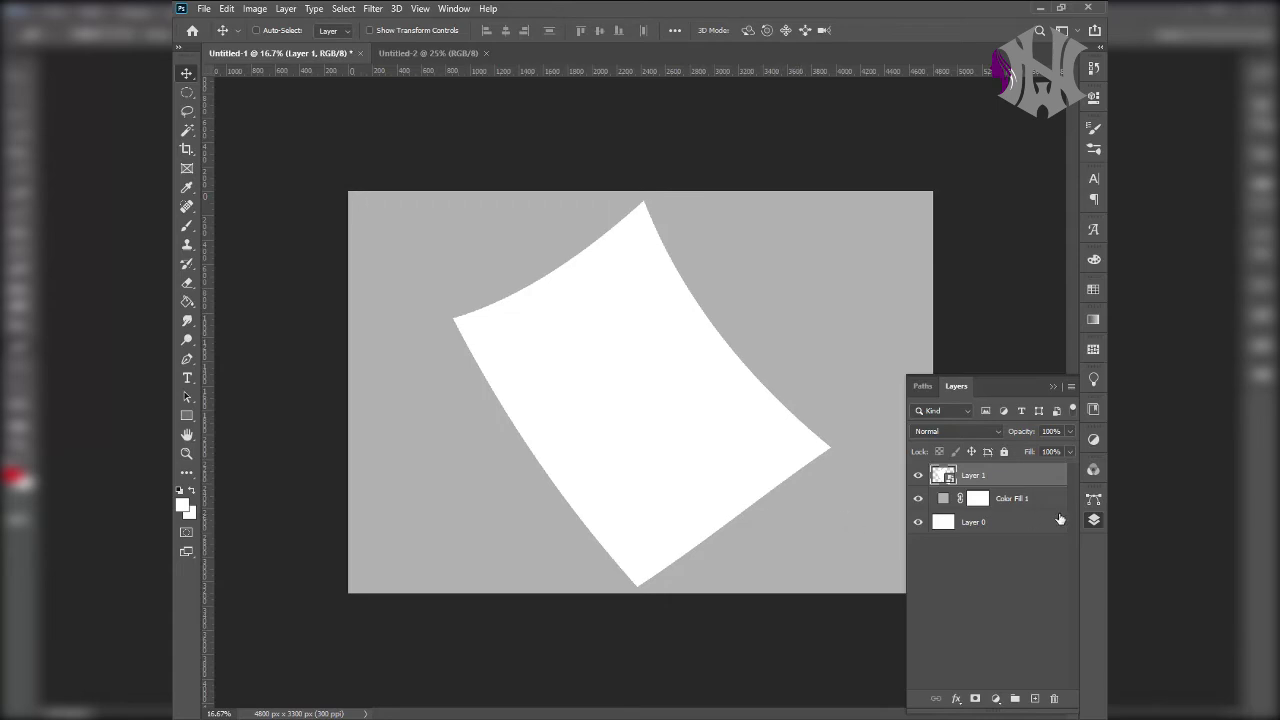
Add a Multiply drop shadow to the white page layer with 70% opacity, a 90° angle and 10% spread.
double_click(1048, 478)
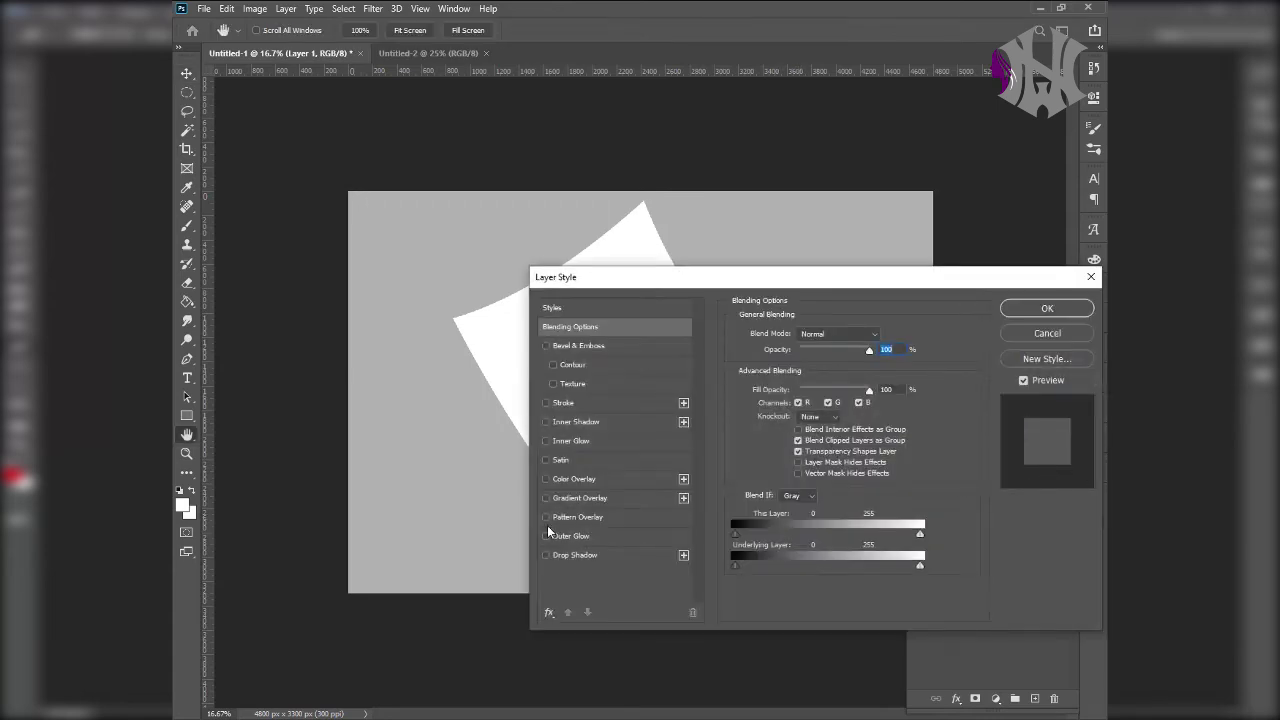
left_click_drag(702, 284, 627, 152)
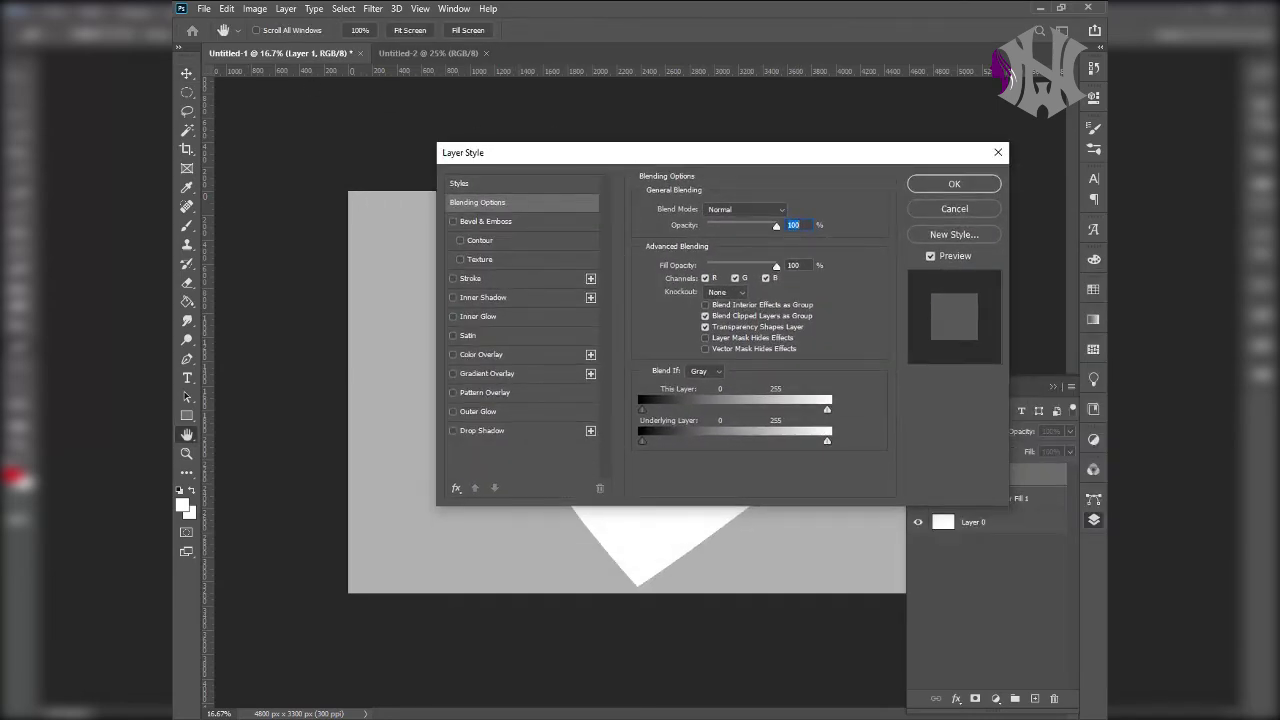
left_click(470, 432)
left_click_drag(666, 152, 731, 265)
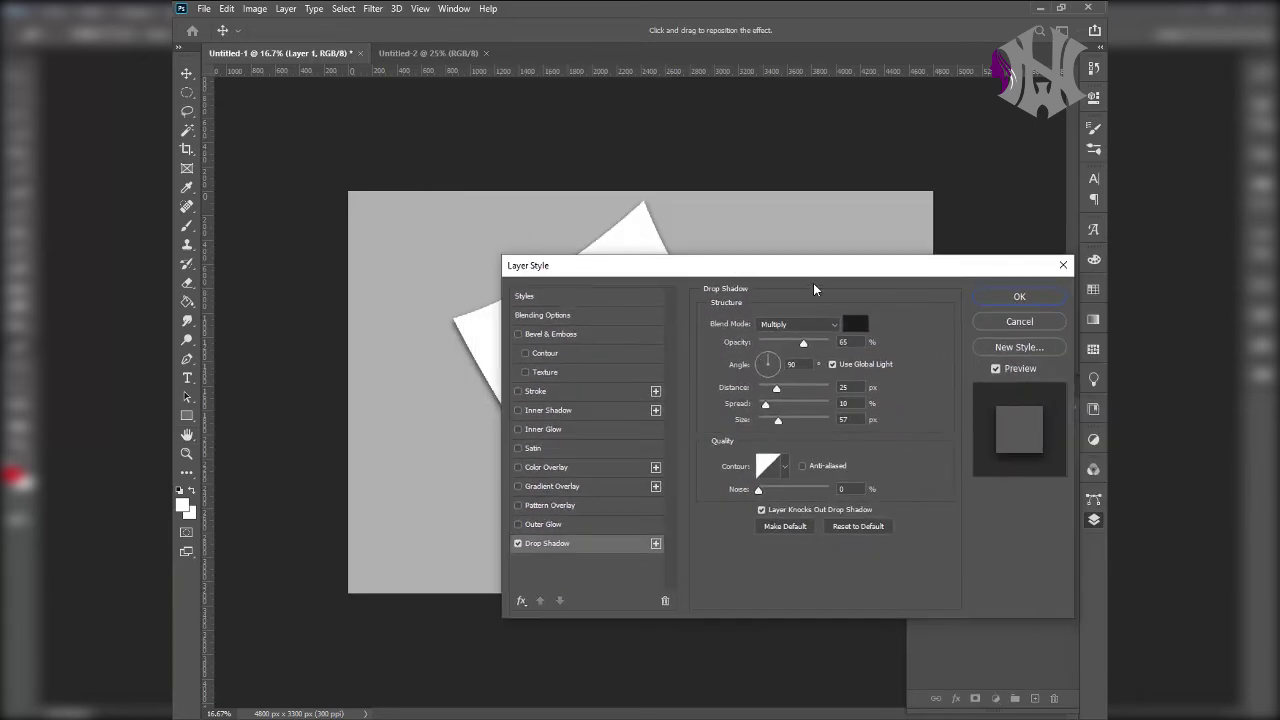
left_click_drag(814, 273, 840, 270)
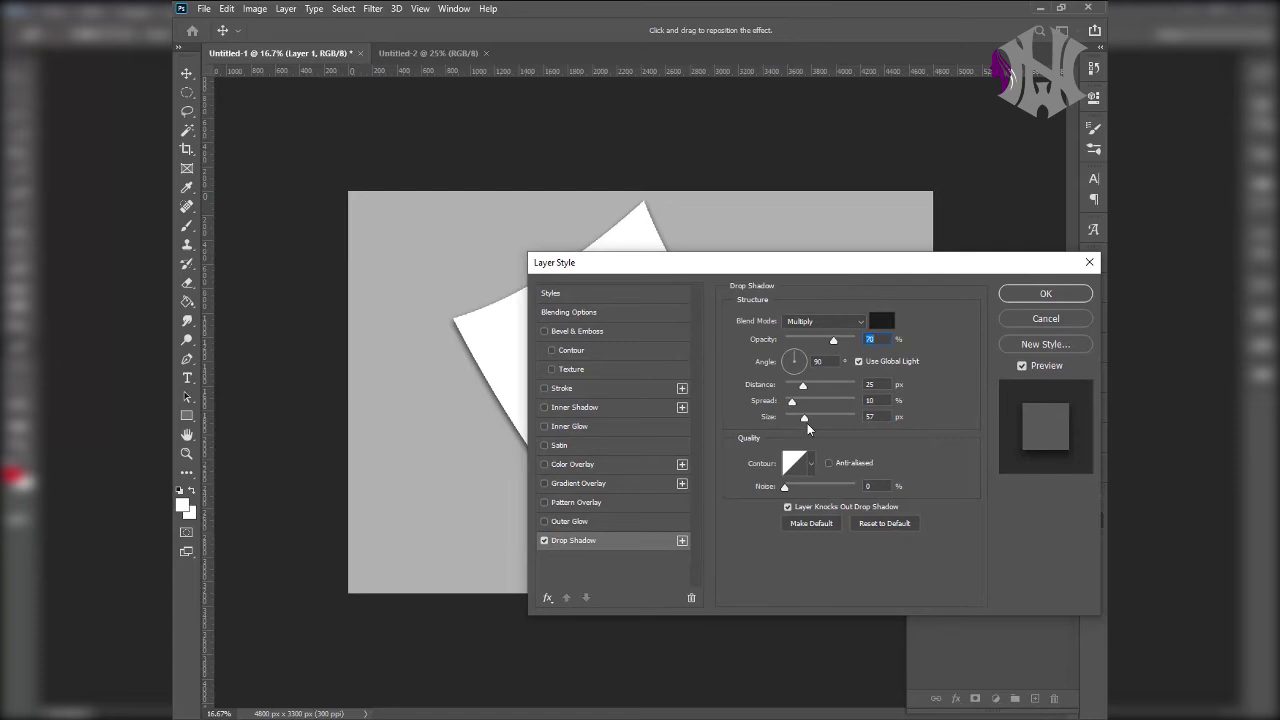
left_click(853, 388)
key("Tab")
key("Tab")
left_click(1045, 293)
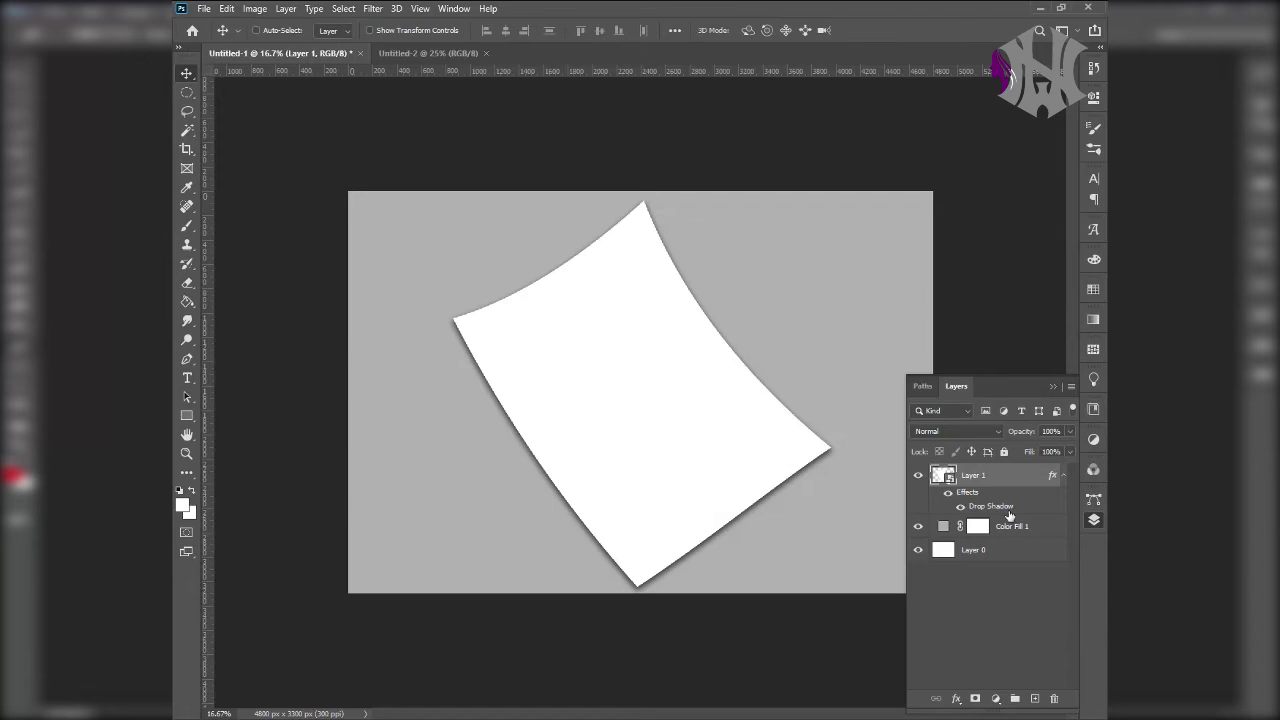
Separate the page's drop shadow effect into its own layer and toggle that layer's visibility to check it.
right_click(998, 512)
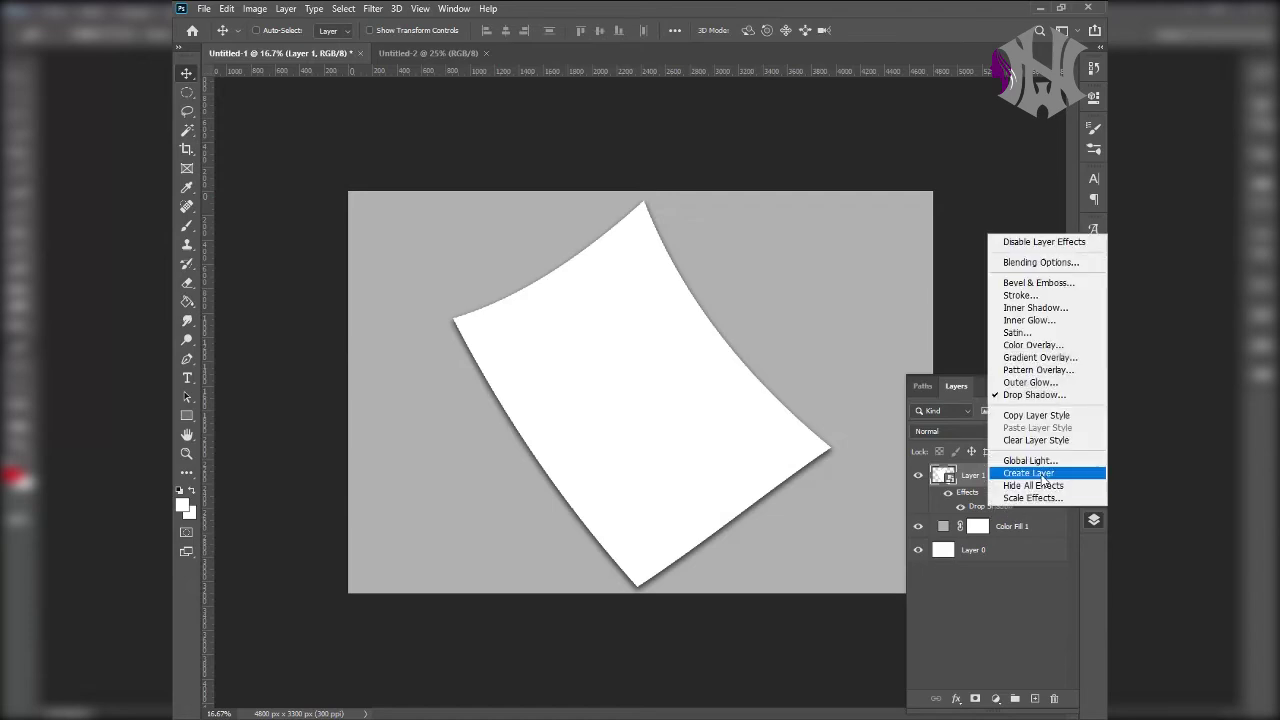
left_click(1041, 474)
left_click(576, 276)
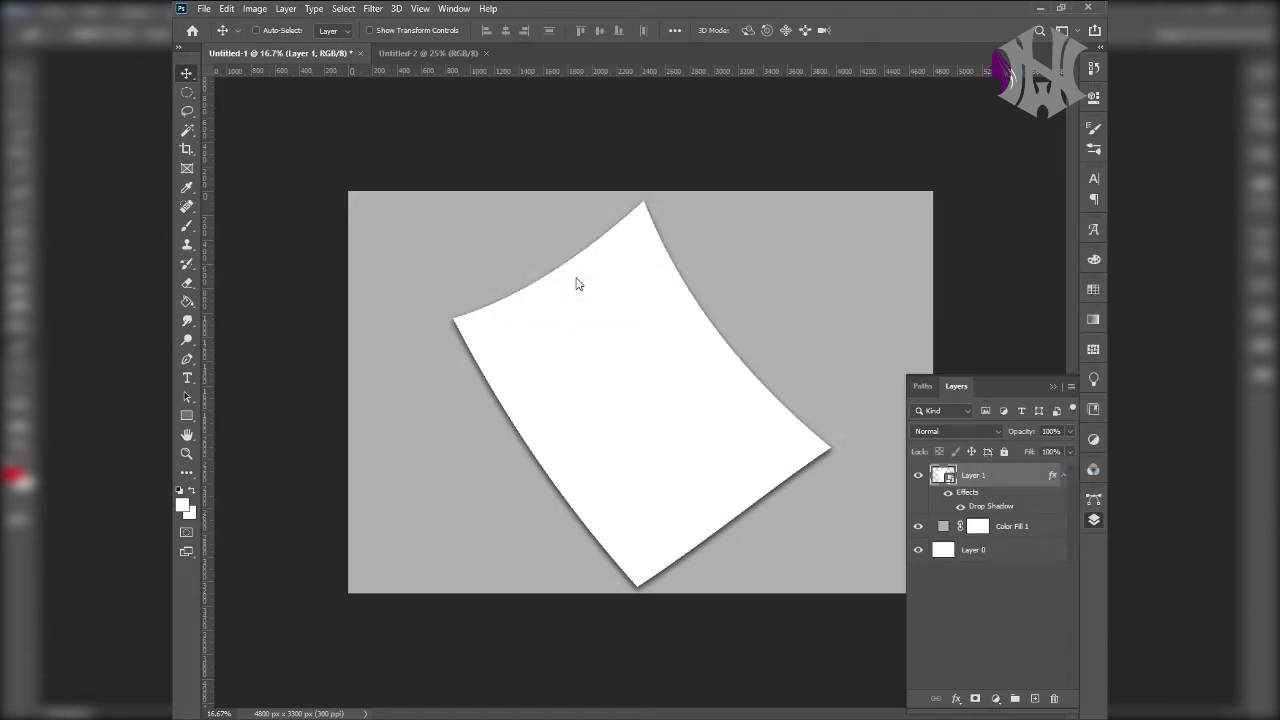
left_click(1000, 517)
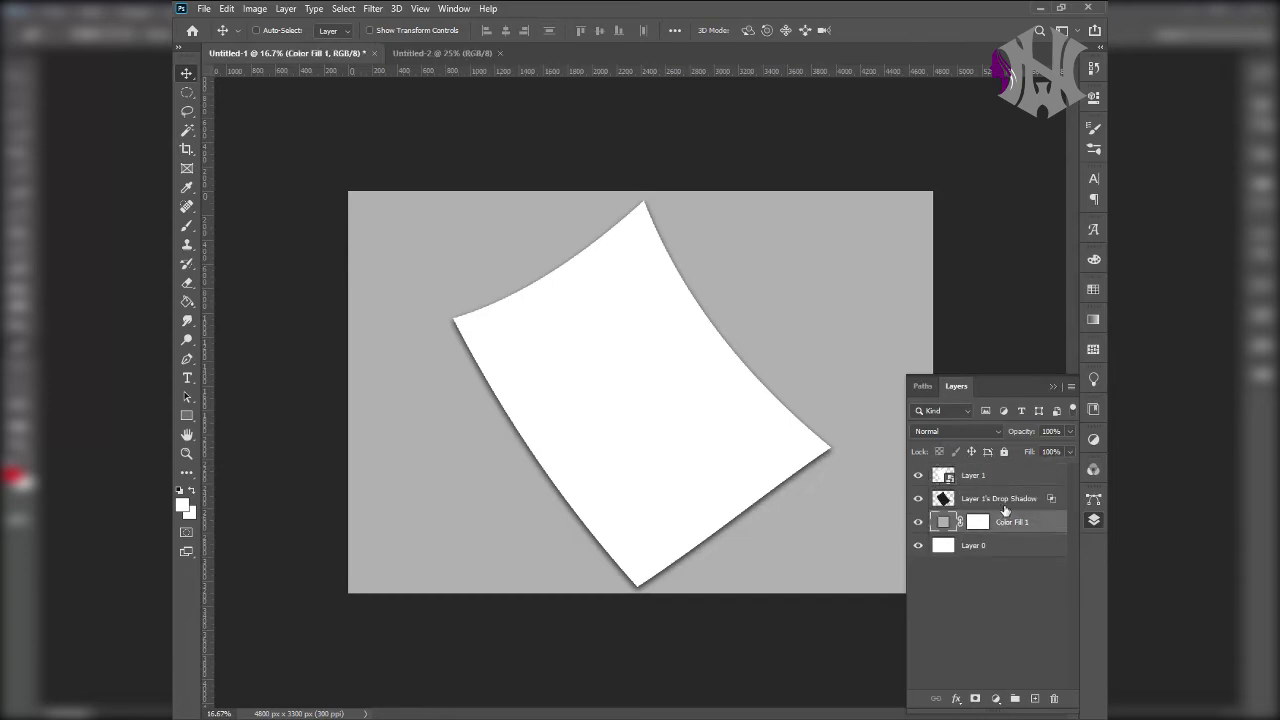
left_click(940, 500)
left_click(918, 498)
left_click(918, 498)
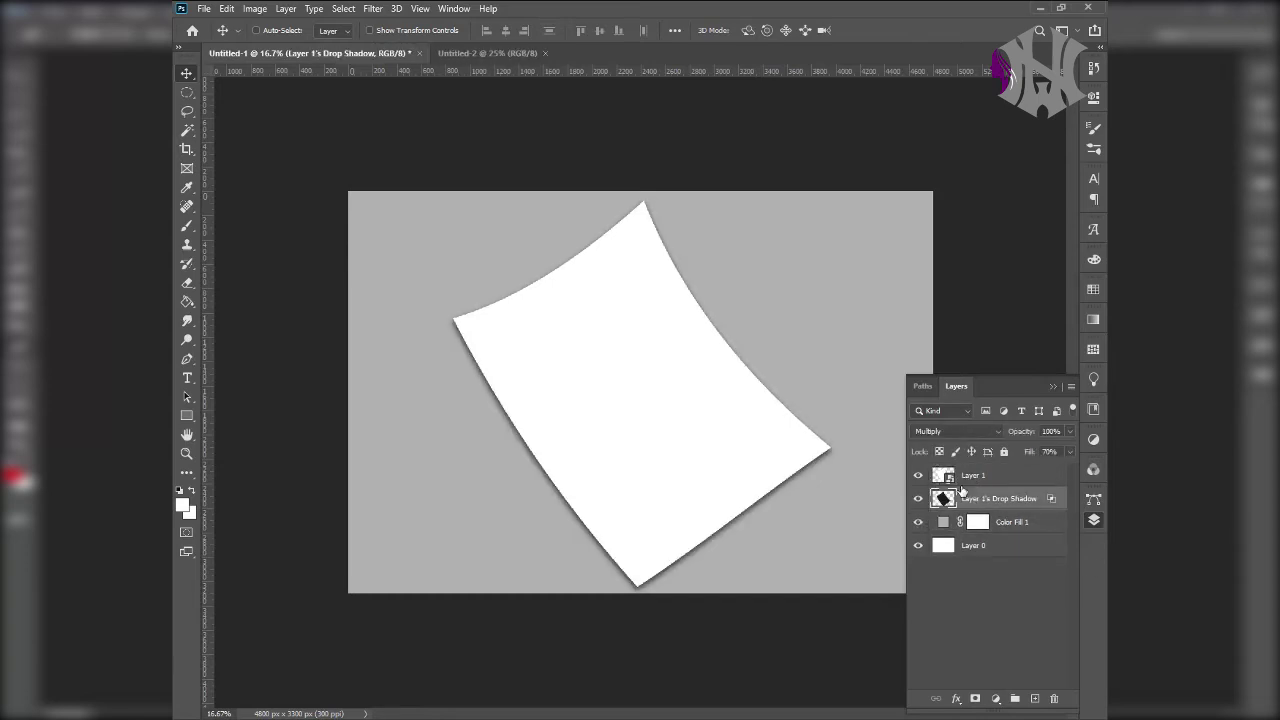
Warp the shadow layer, stretching its upper-left corner outward beyond the page and pulling its upper-right corner inward.
key("ctrl+t")
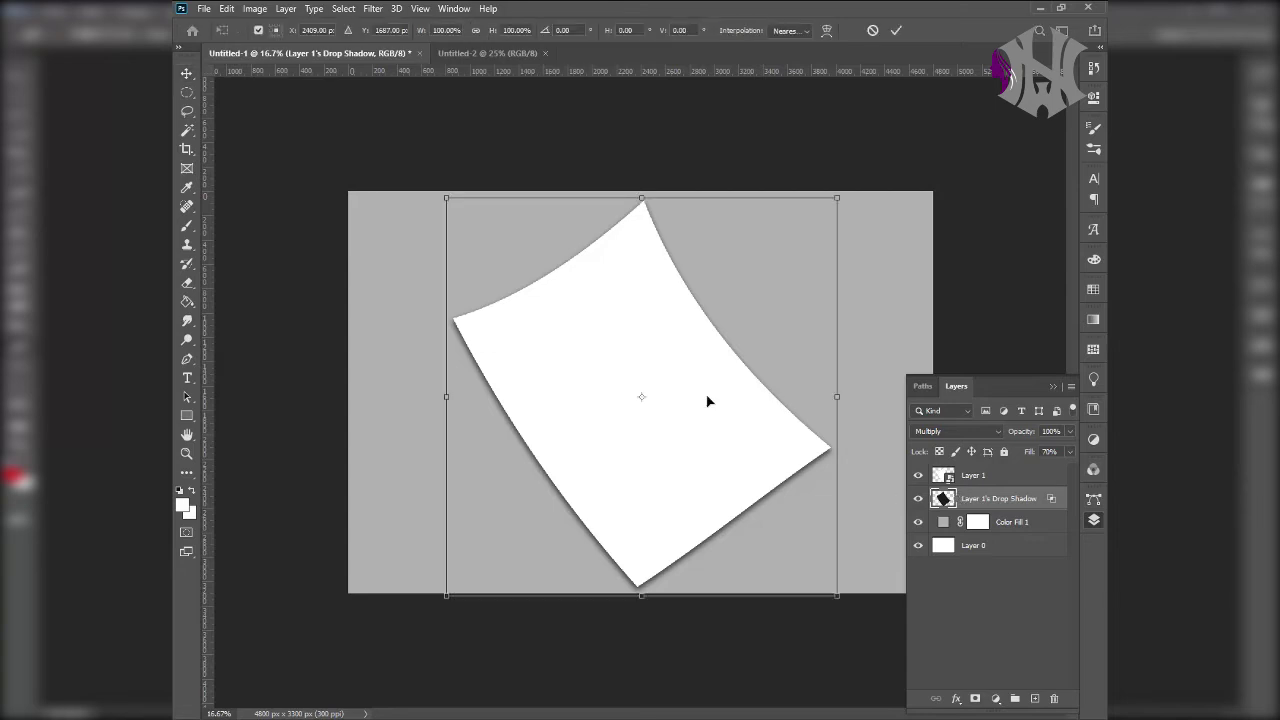
right_click(600, 330)
left_click(640, 429)
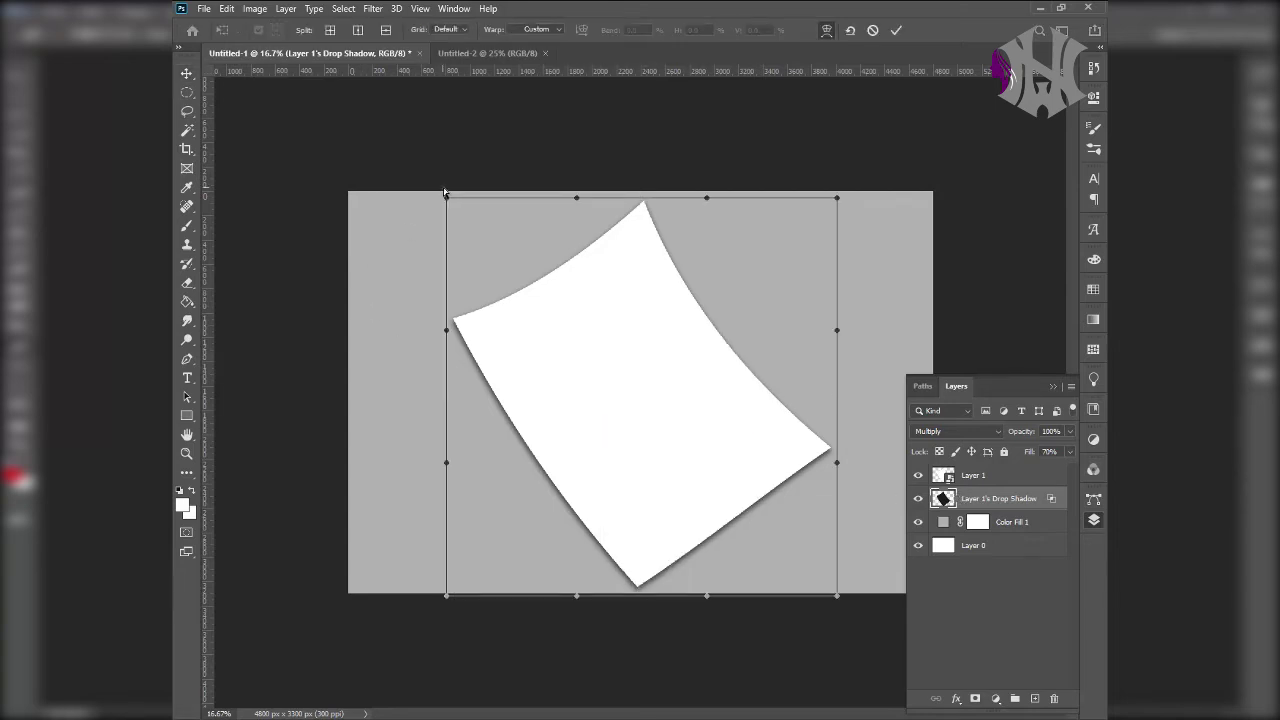
left_click_drag(447, 200, 359, 231)
left_click_drag(465, 368, 451, 381)
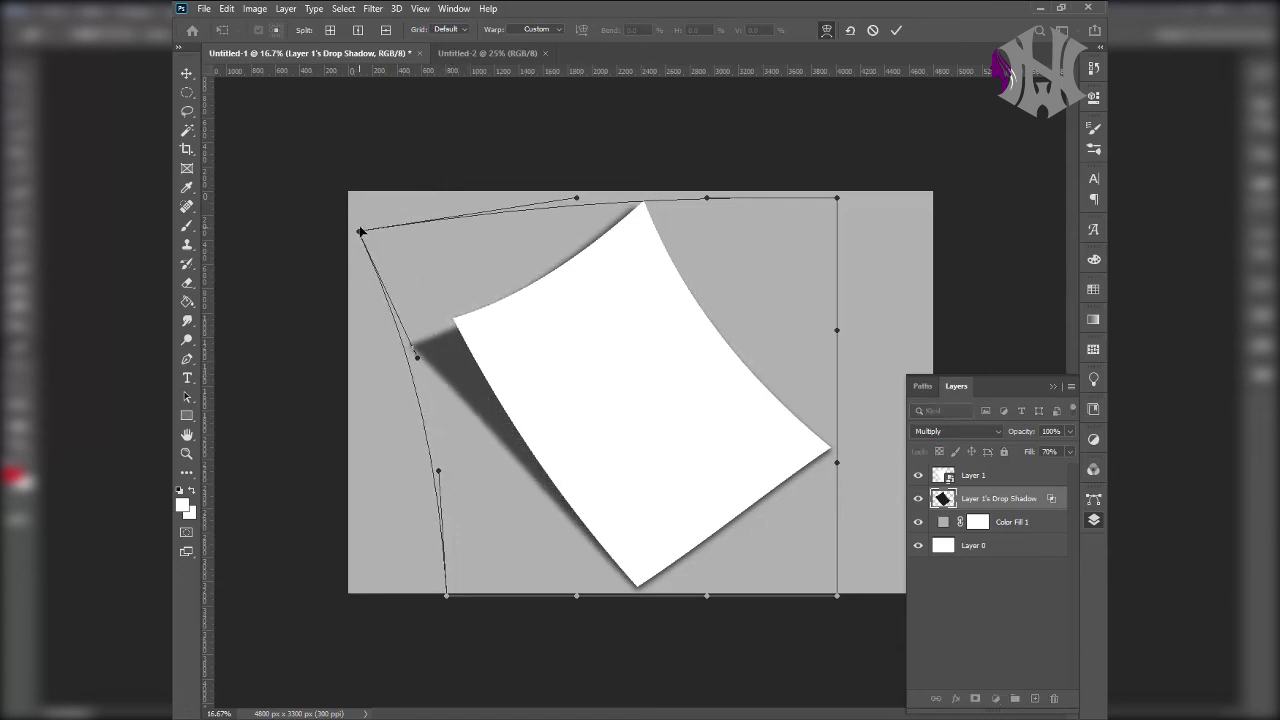
left_click_drag(360, 235, 347, 237)
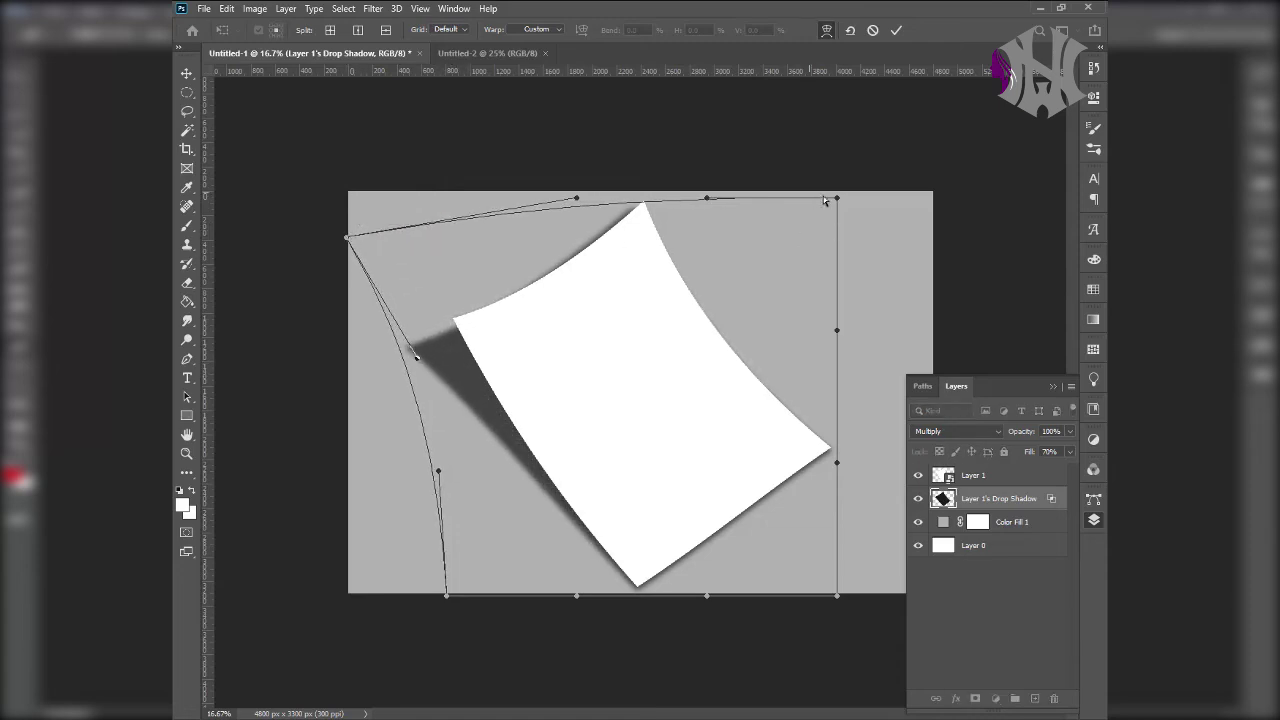
left_click_drag(838, 203, 695, 243)
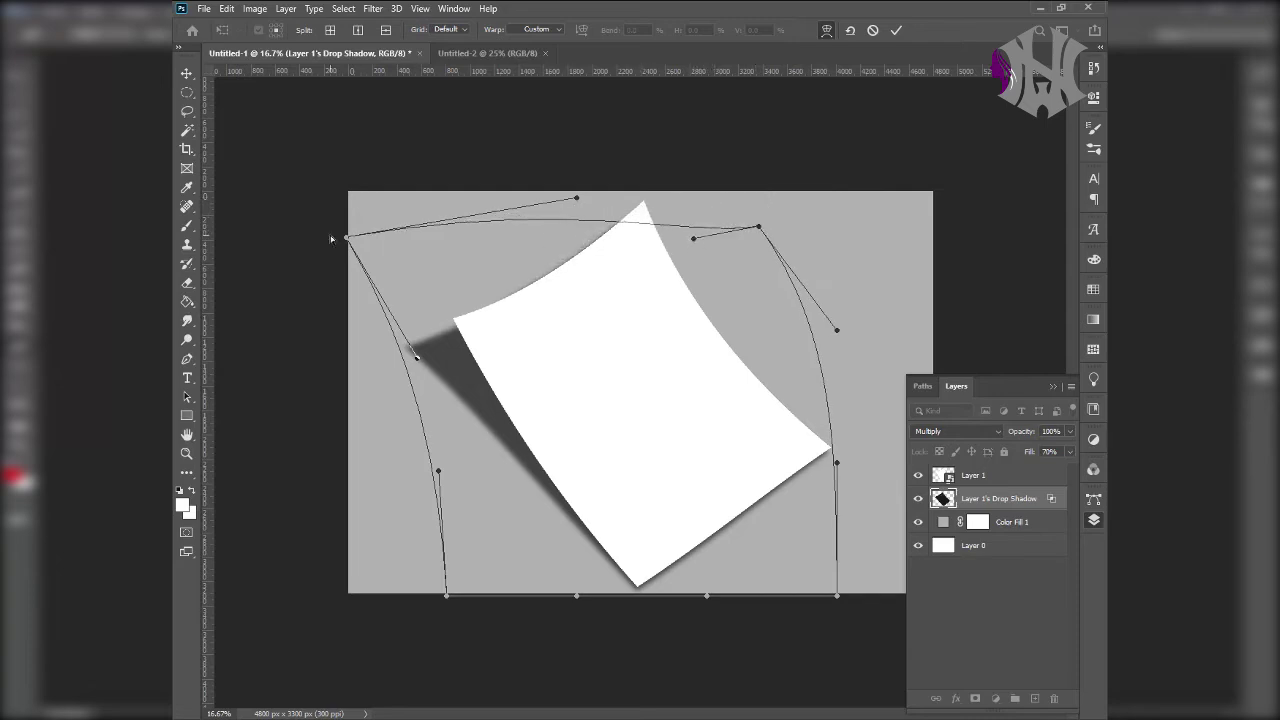
Refine the shadow's warp at its upper-left corner, left edge and lower-right corner, and apply it.
left_click_drag(347, 238, 331, 255)
left_click_drag(470, 400, 464, 392)
left_click_drag(837, 598, 833, 590)
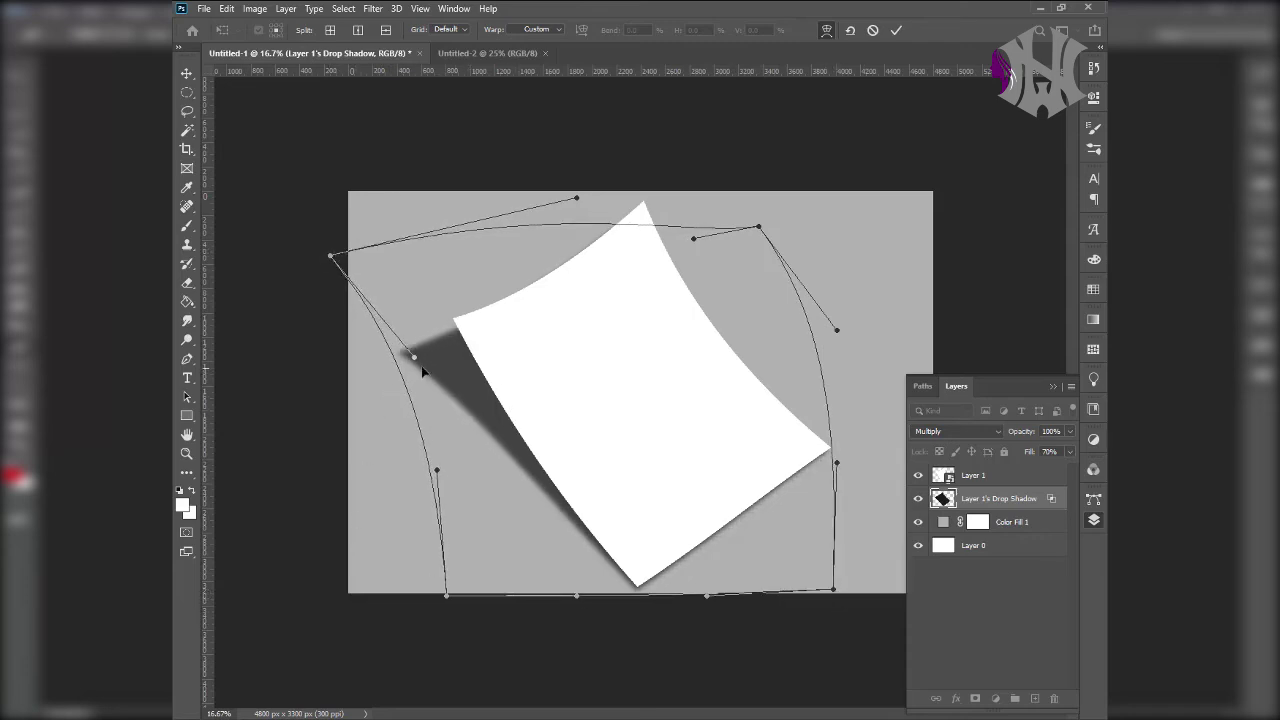
left_click_drag(439, 473, 462, 527)
mouse_move(331, 257)
left_mouse_down()
mouse_move(347, 288)
mouse_move(346, 273)
left_mouse_up()
left_click_drag(414, 359, 420, 369)
key("Return")
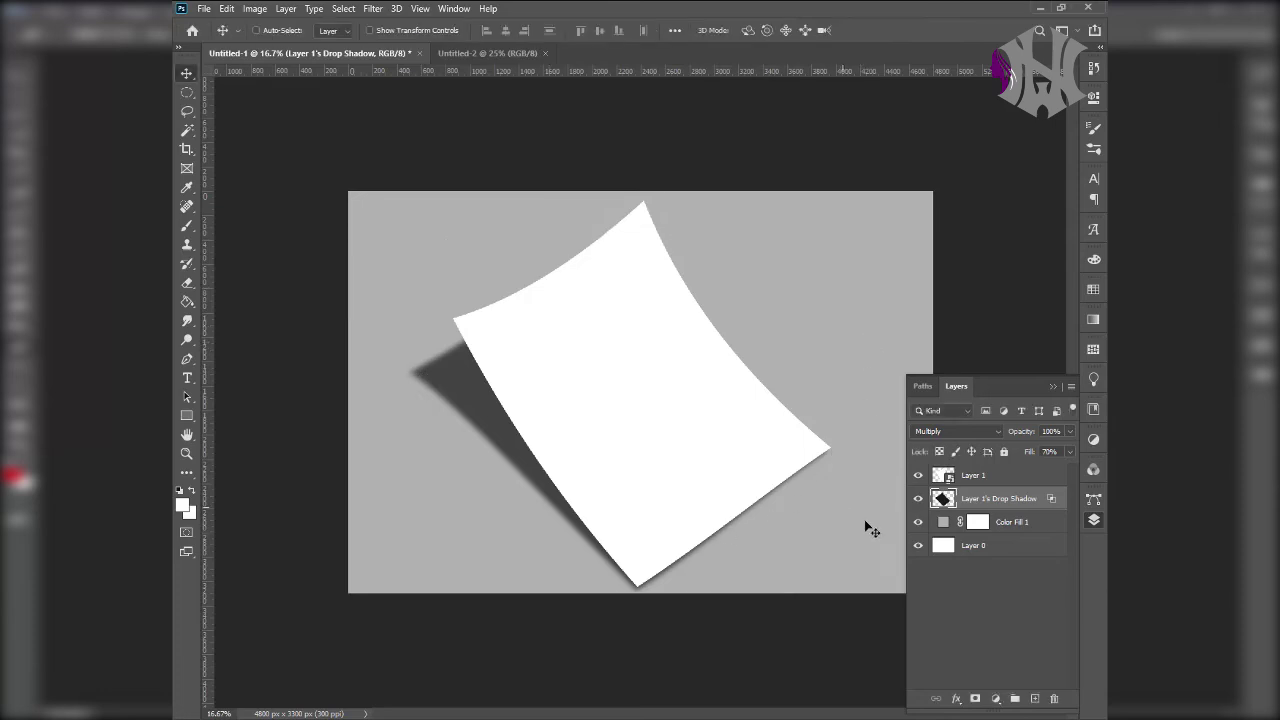
Warp the shadow again, moving its lower-left corner slightly inward and nudging its lower-right corner, and apply the warp.
key("ctrl+t")
right_click(631, 434)
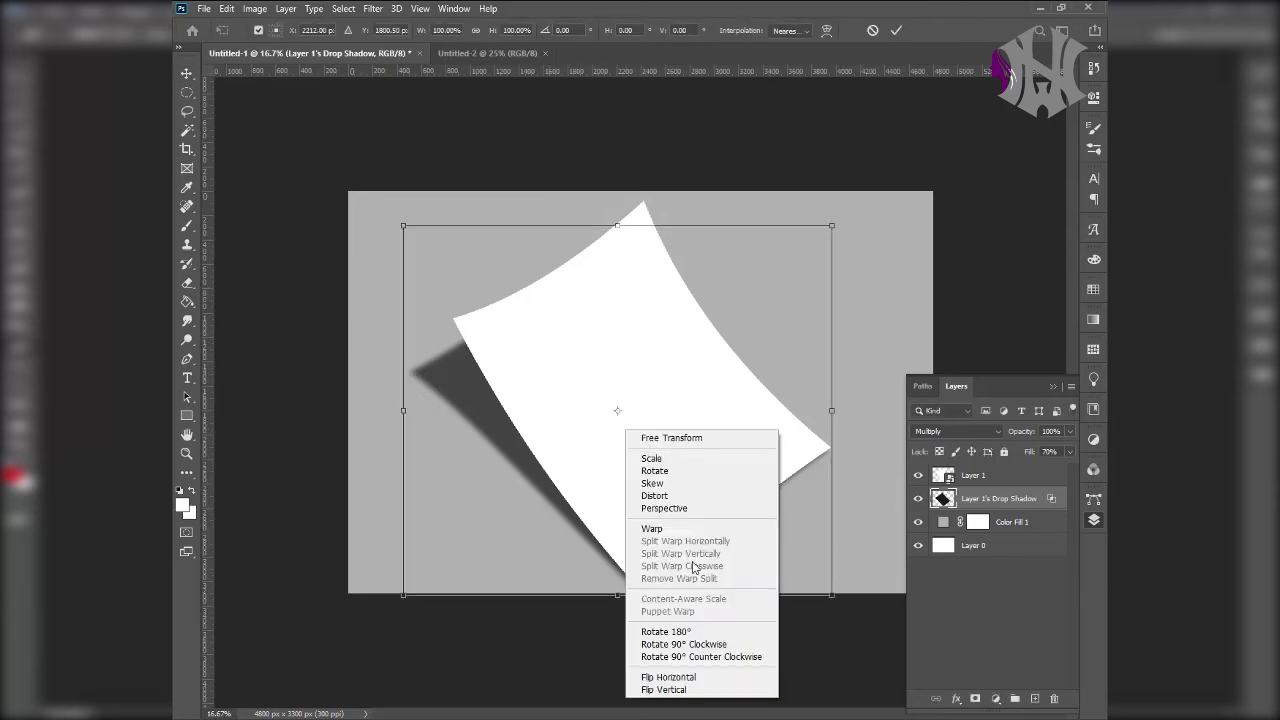
left_click(660, 528)
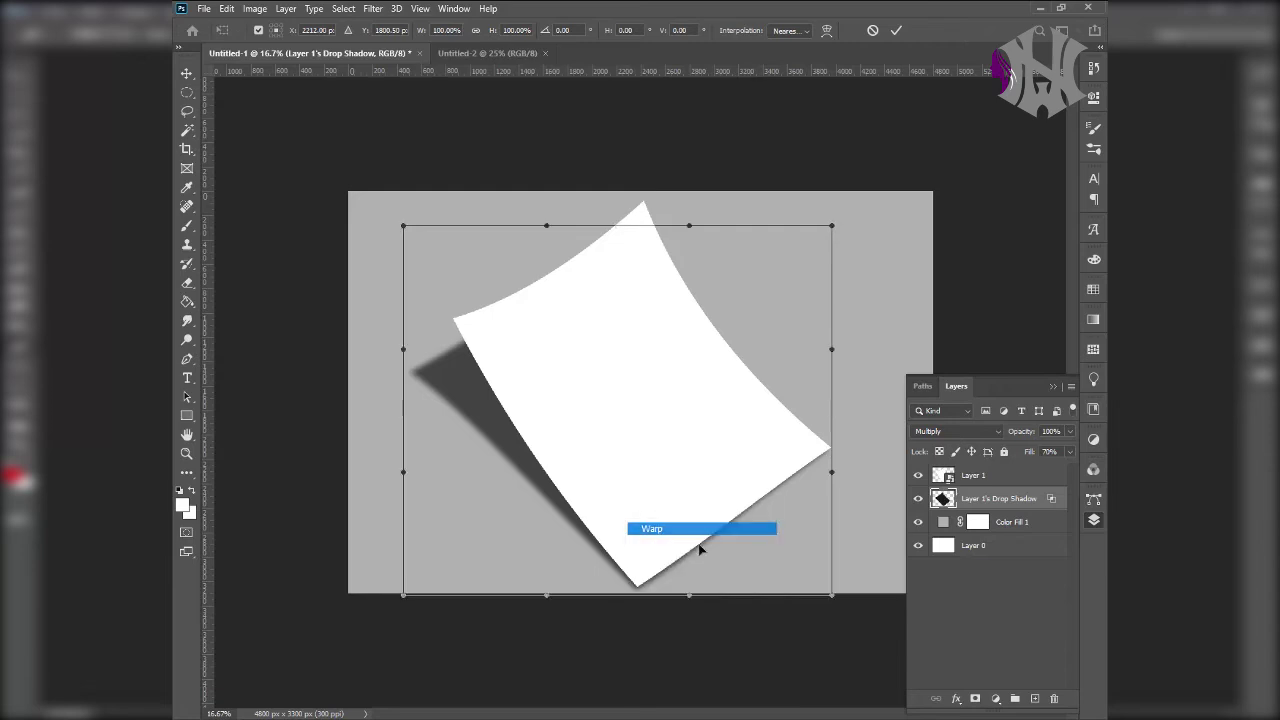
left_click_drag(402, 598, 422, 577)
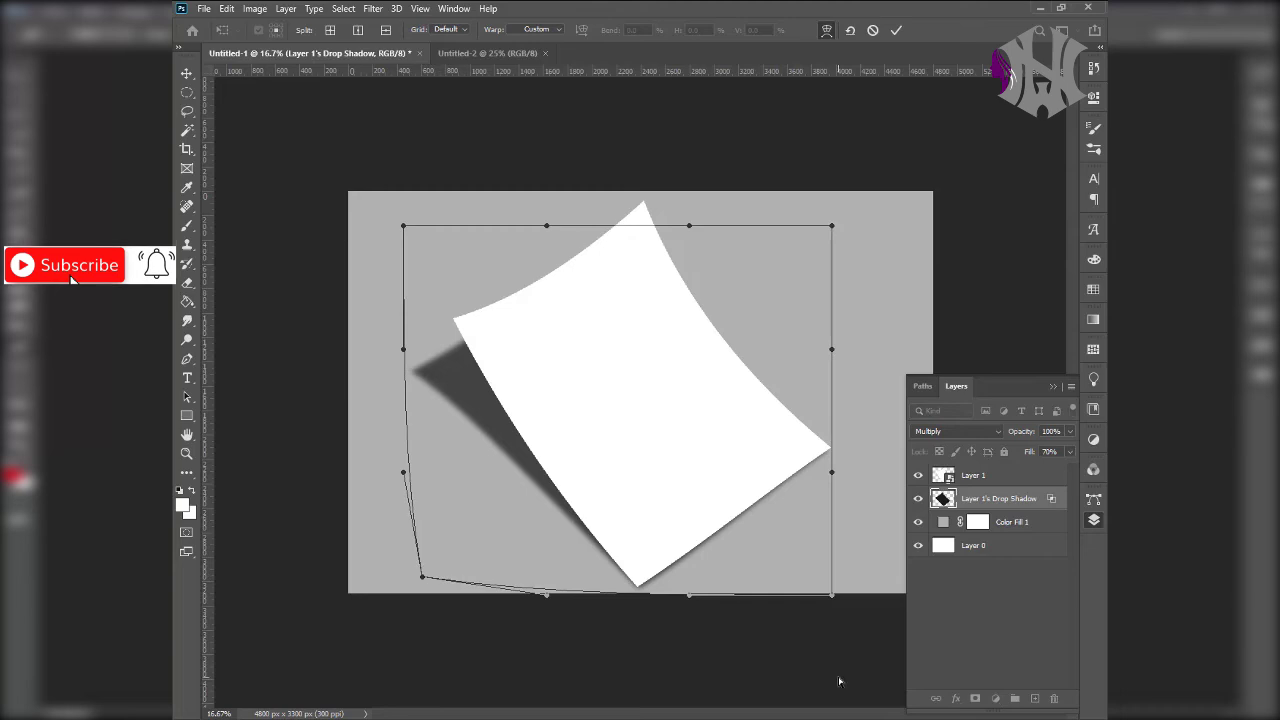
left_click_drag(832, 597, 830, 597)
key("Return")
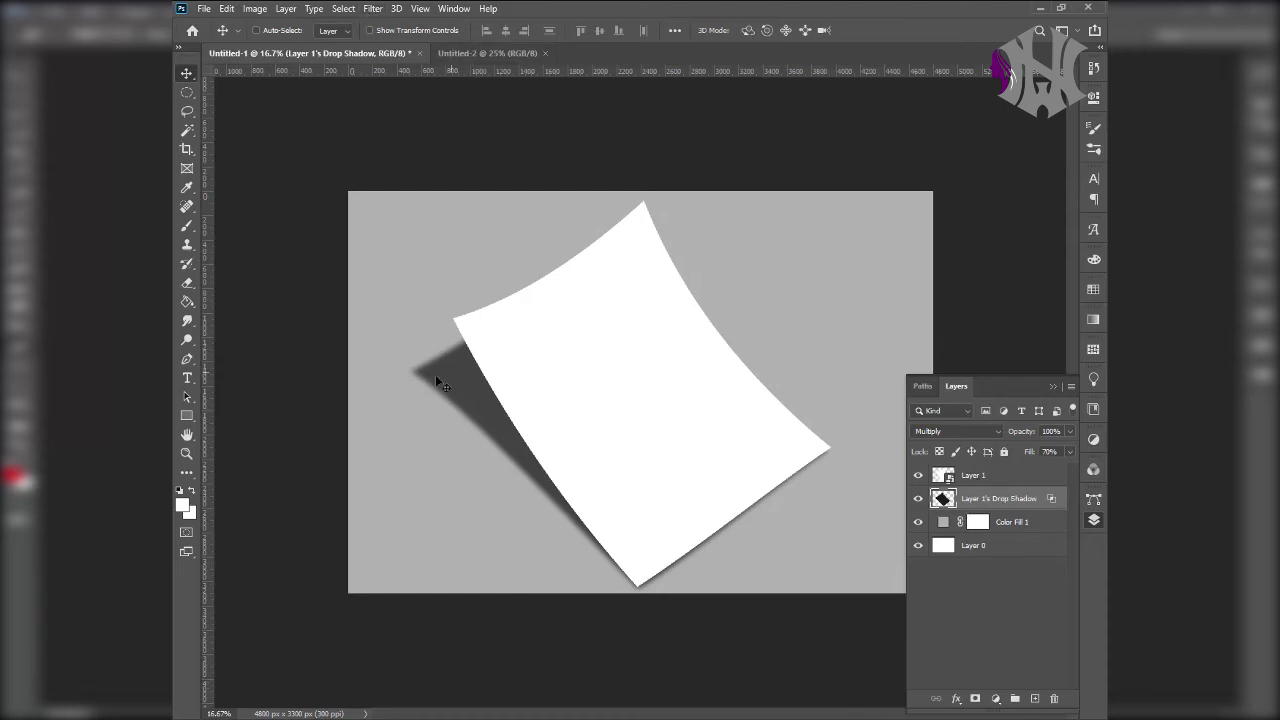
Soften the shadow layer with a Gaussian Blur of about 34.6 pixels.
left_click(376, 10)
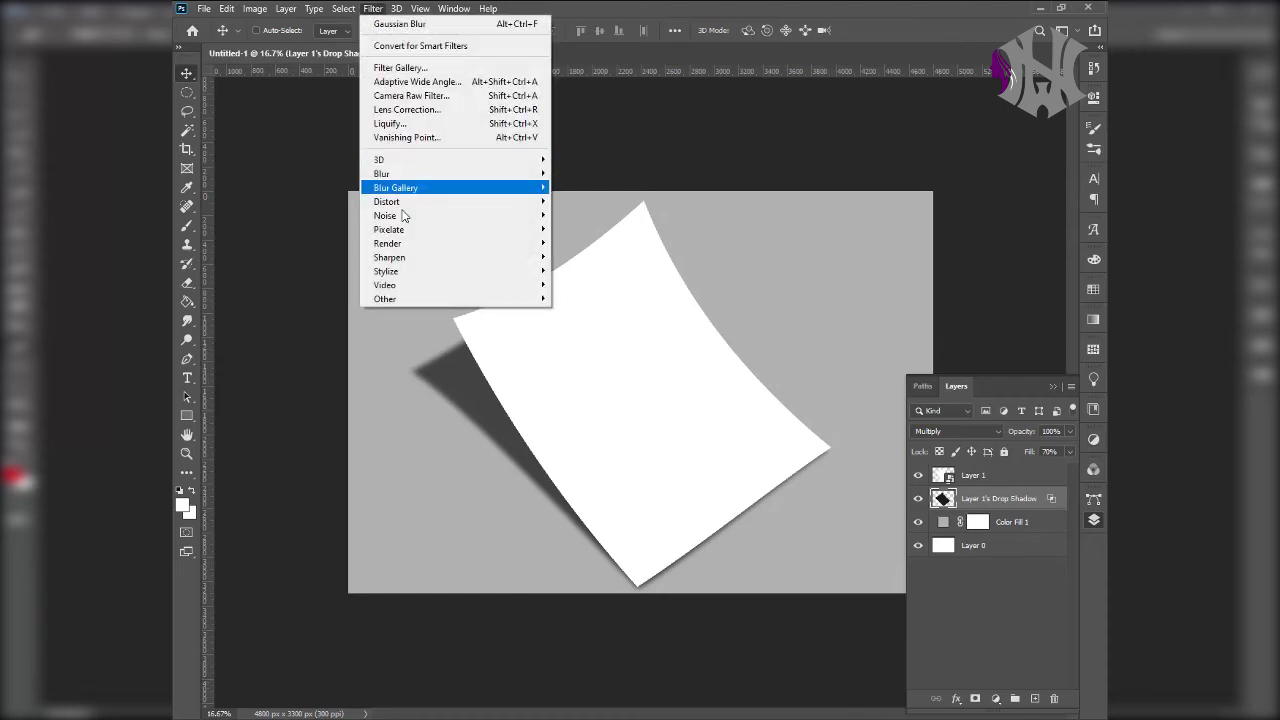
mouse_move(418, 178)
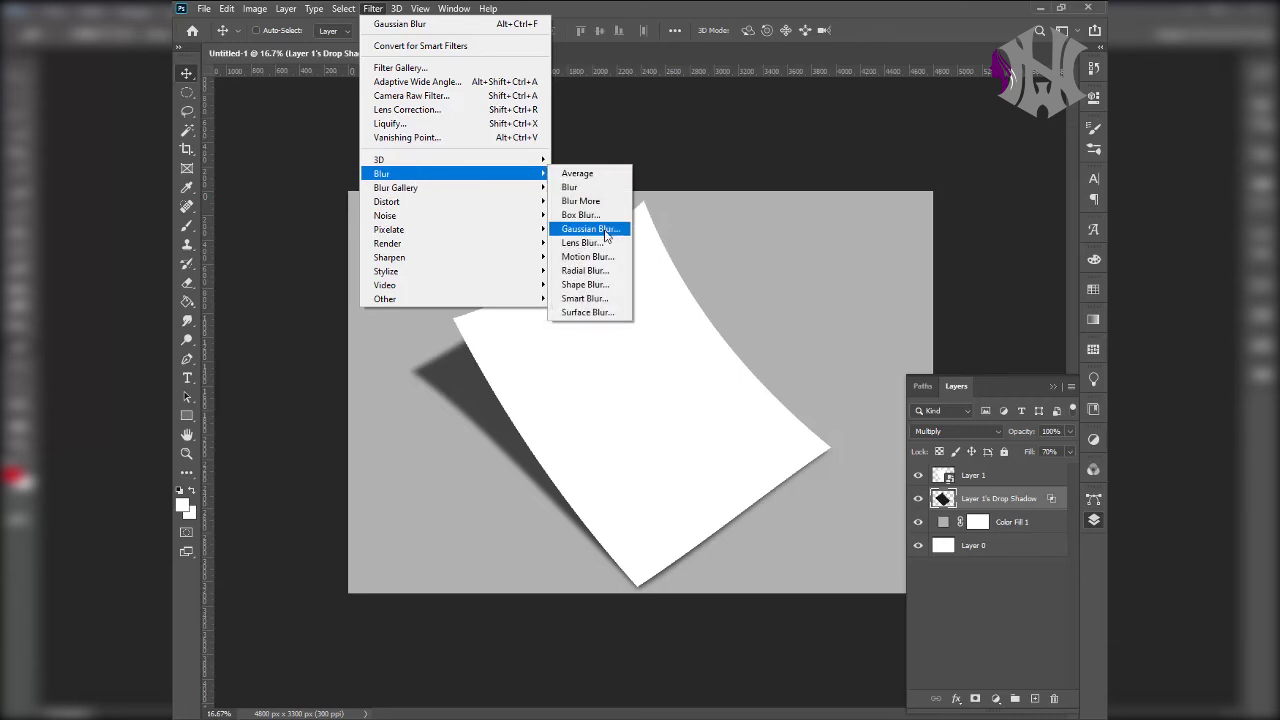
left_click(588, 228)
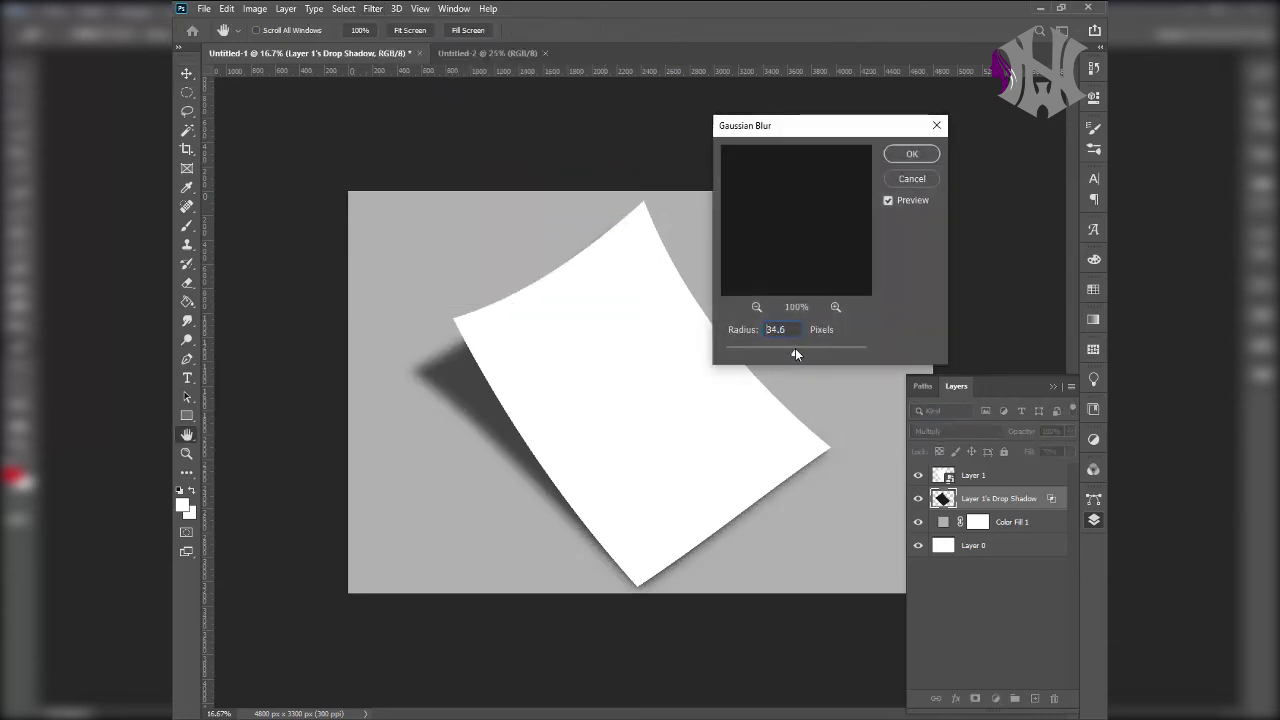
left_click_drag(798, 350, 799, 350)
left_click(922, 158)
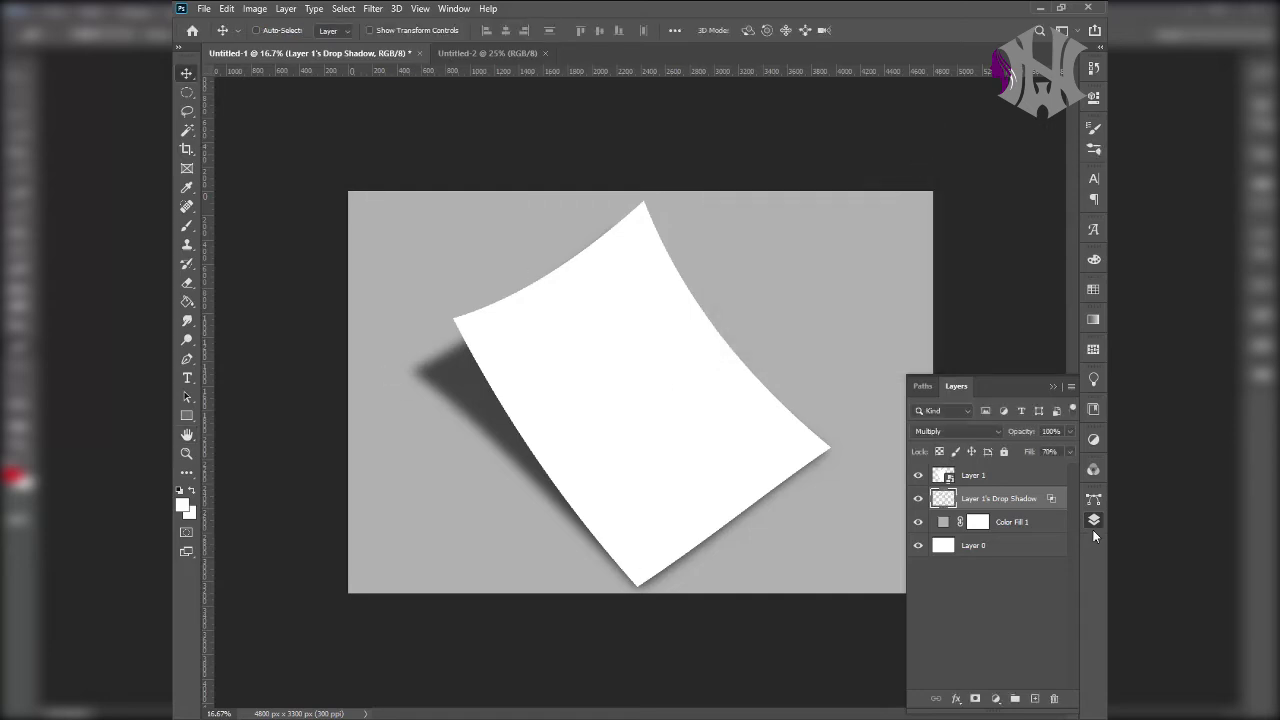
Lower the shadow layer's opacity to lighten the shadow and deselect the layer.
left_click(1068, 431)
left_click_drag(1071, 451, 1051, 448)
left_click(1046, 598)
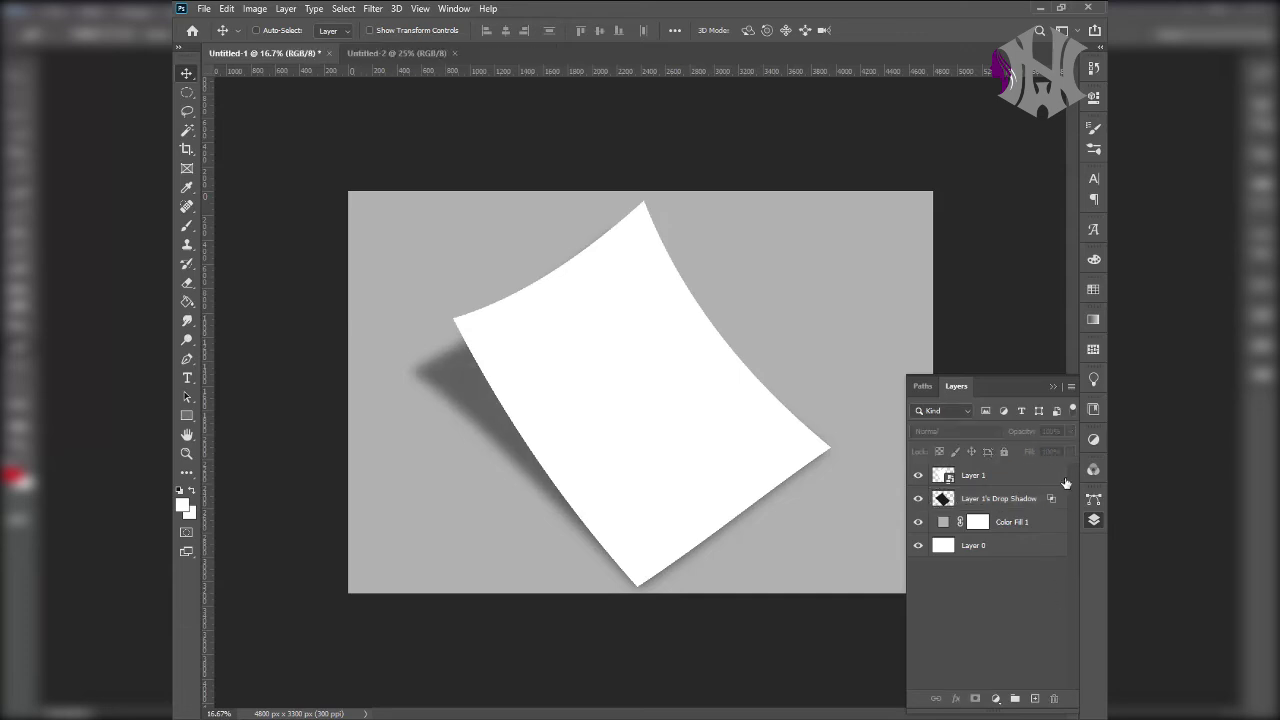
left_click(1005, 494)
left_click(1069, 434)
left_click_drag(1053, 447, 1051, 447)
left_click(1003, 664)
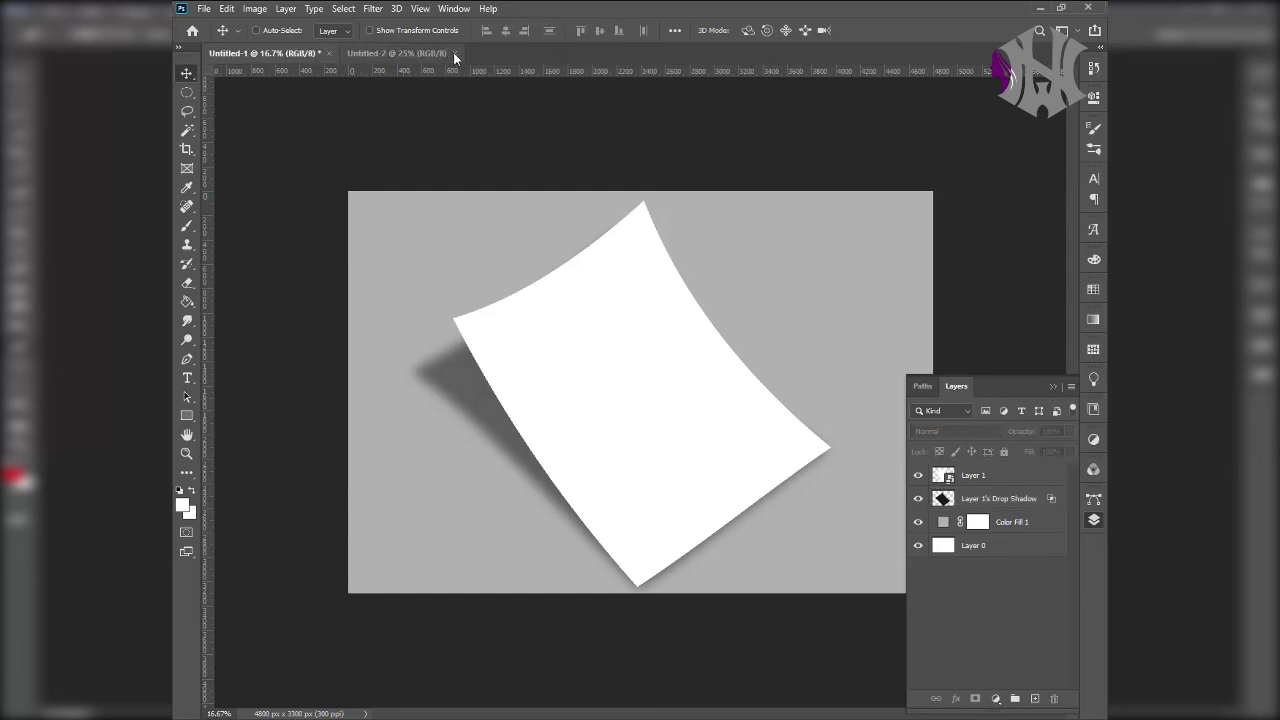
Open letter head1.jpg from the Letter head folder inside Graphice on the Software (G:) drive.
left_click(206, 8)
left_click(222, 38)
left_click(241, 337)
double_click(1012, 228)
left_click(1012, 228)
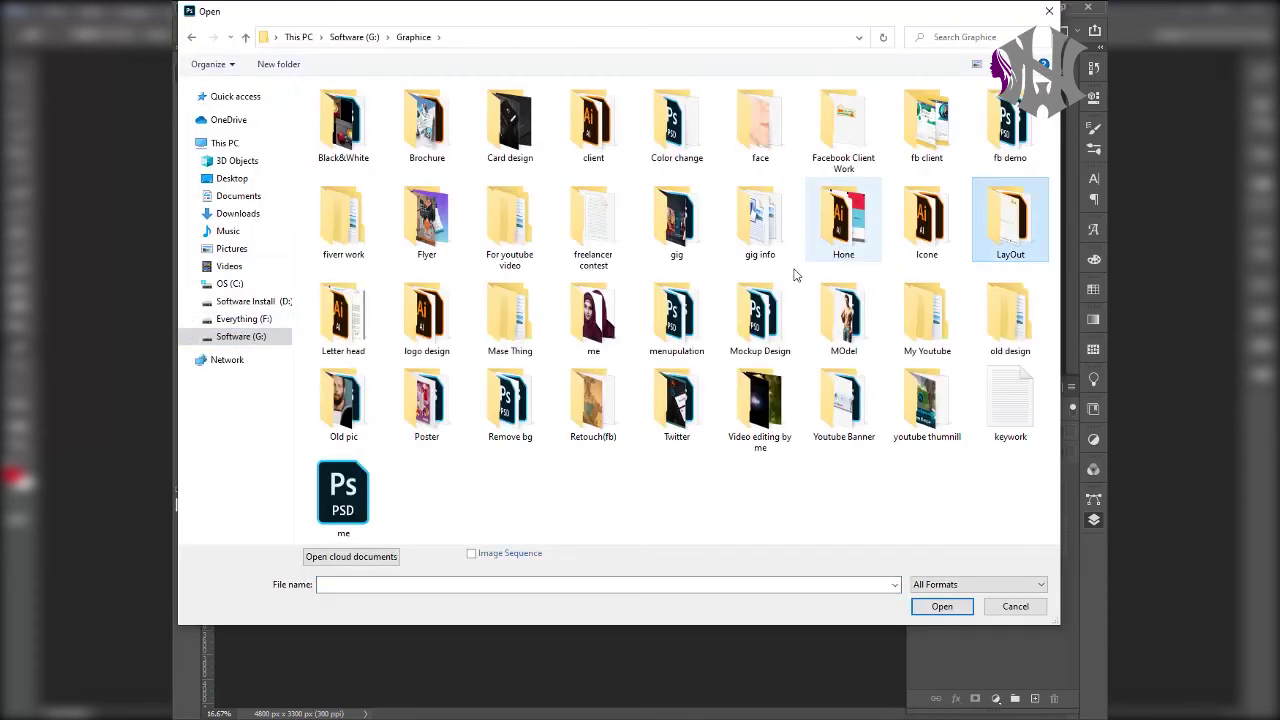
double_click(343, 318)
left_click(343, 120)
double_click(343, 120)
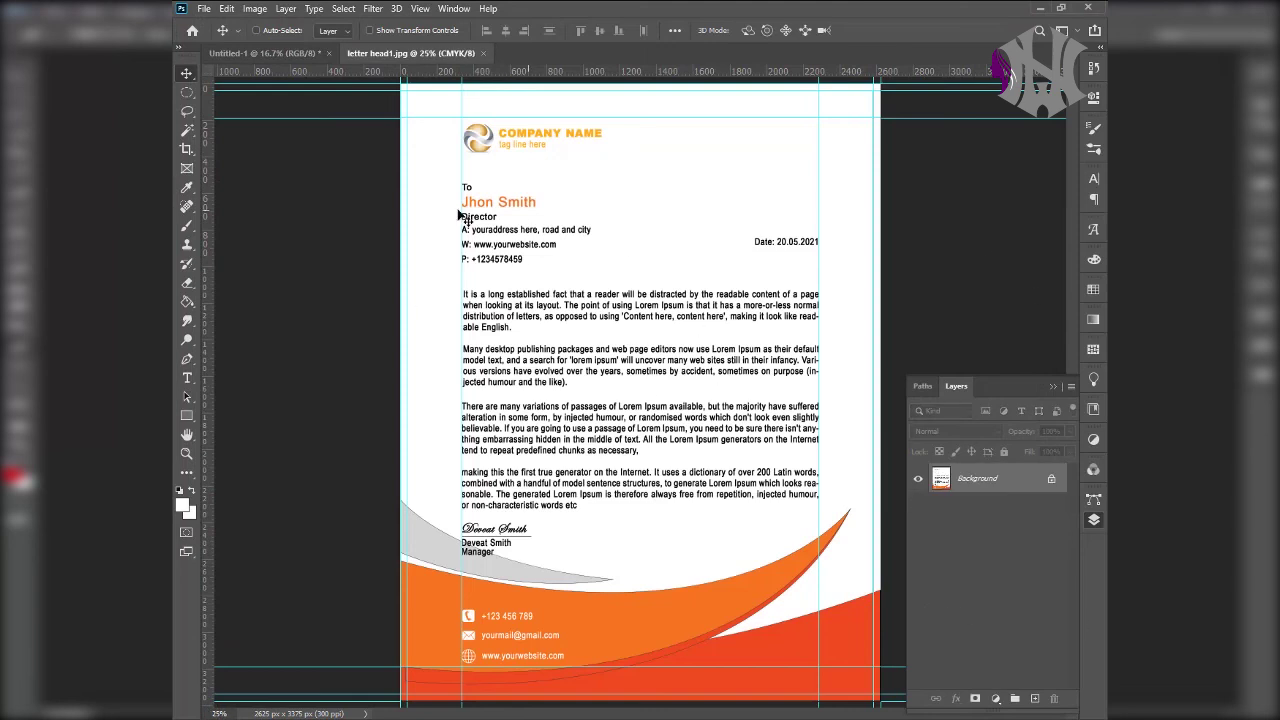
Open the page's smart object contents and place the letterhead design centred over the white page.
left_click(288, 54)
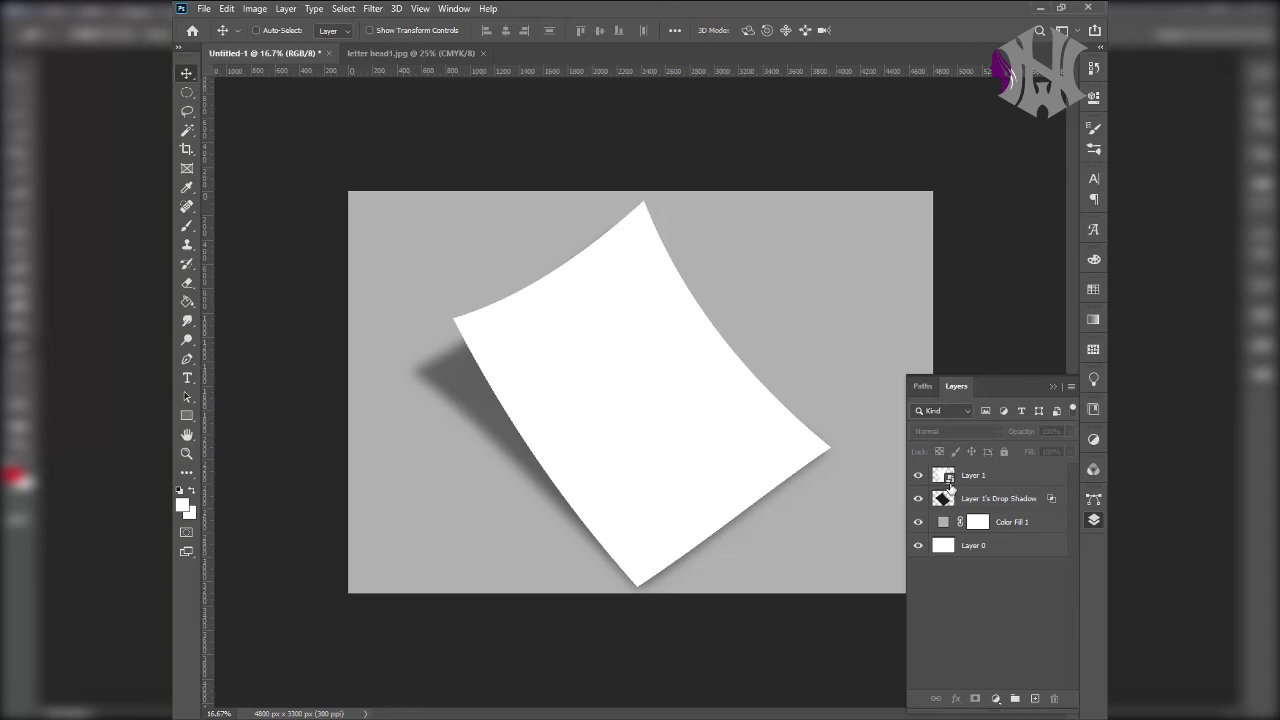
double_click(950, 481)
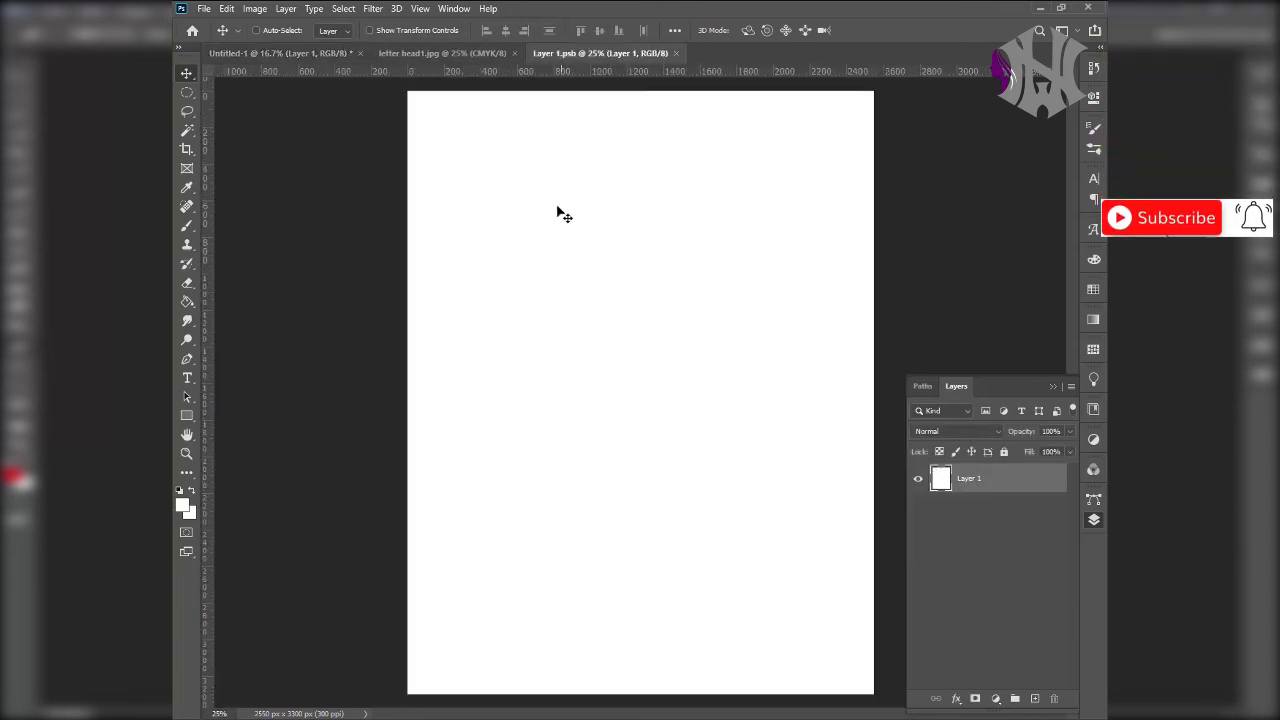
left_click(464, 52)
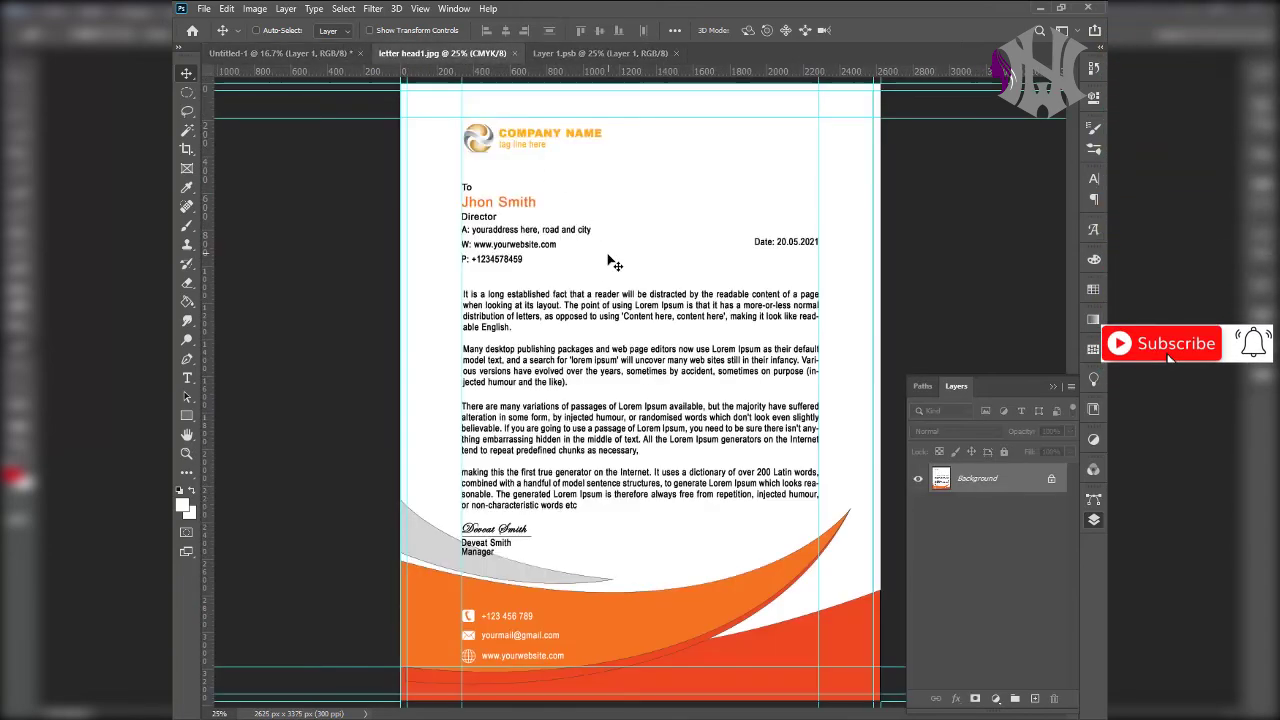
left_click(600, 52)
left_click_drag(641, 324, 646, 395)
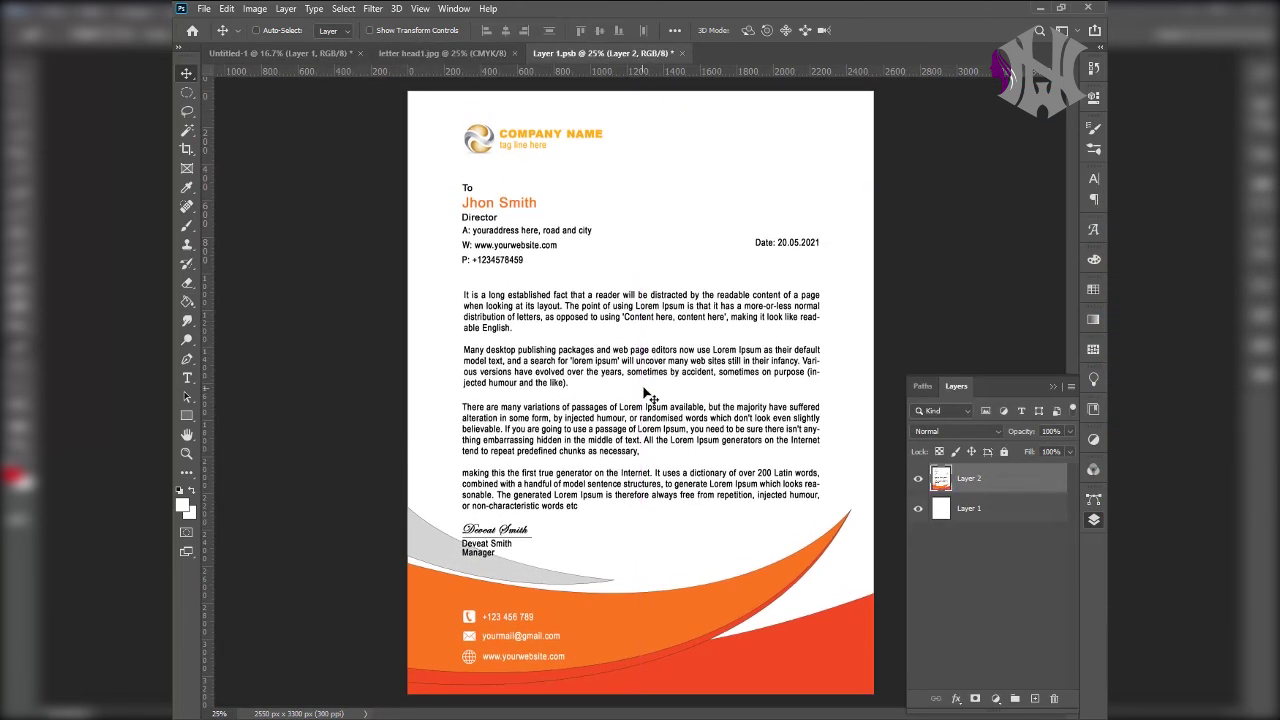
key("ctrl+t")
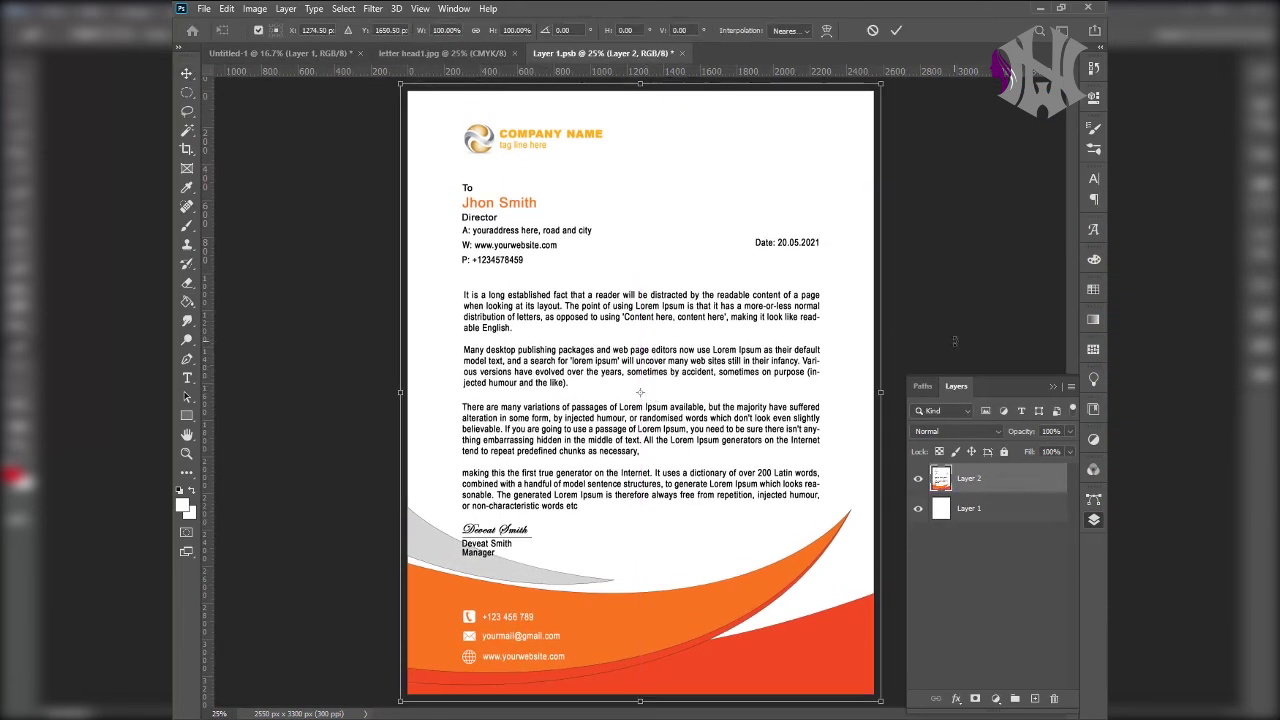
key("ctrl+minus")
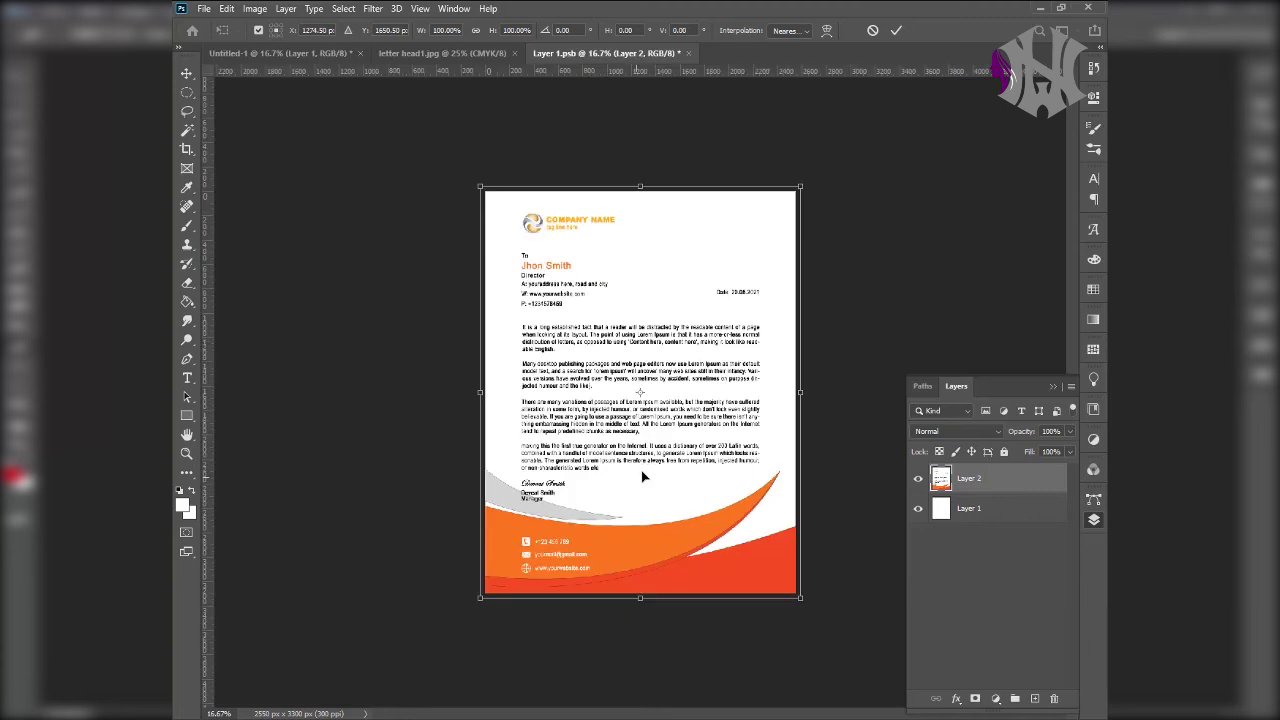
key("Return")
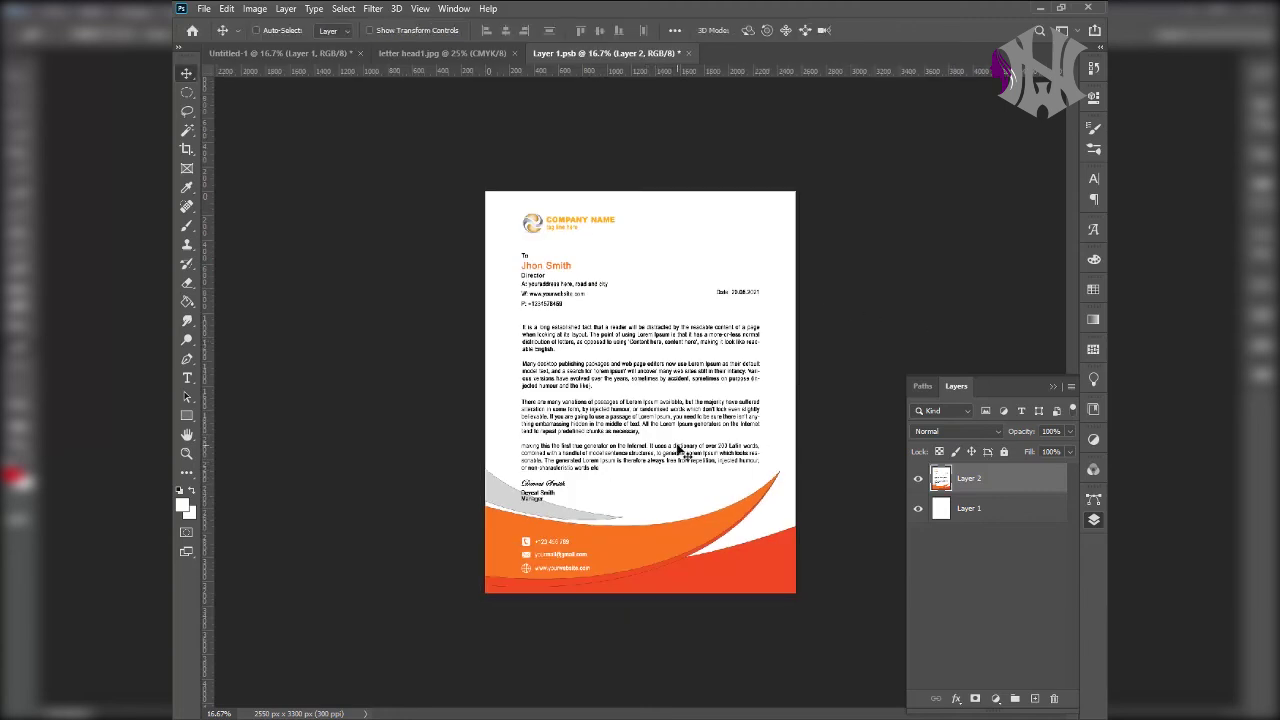
Save and close the smart object contents and return to the mockup document.
key("ctrl+s")
left_click(681, 53)
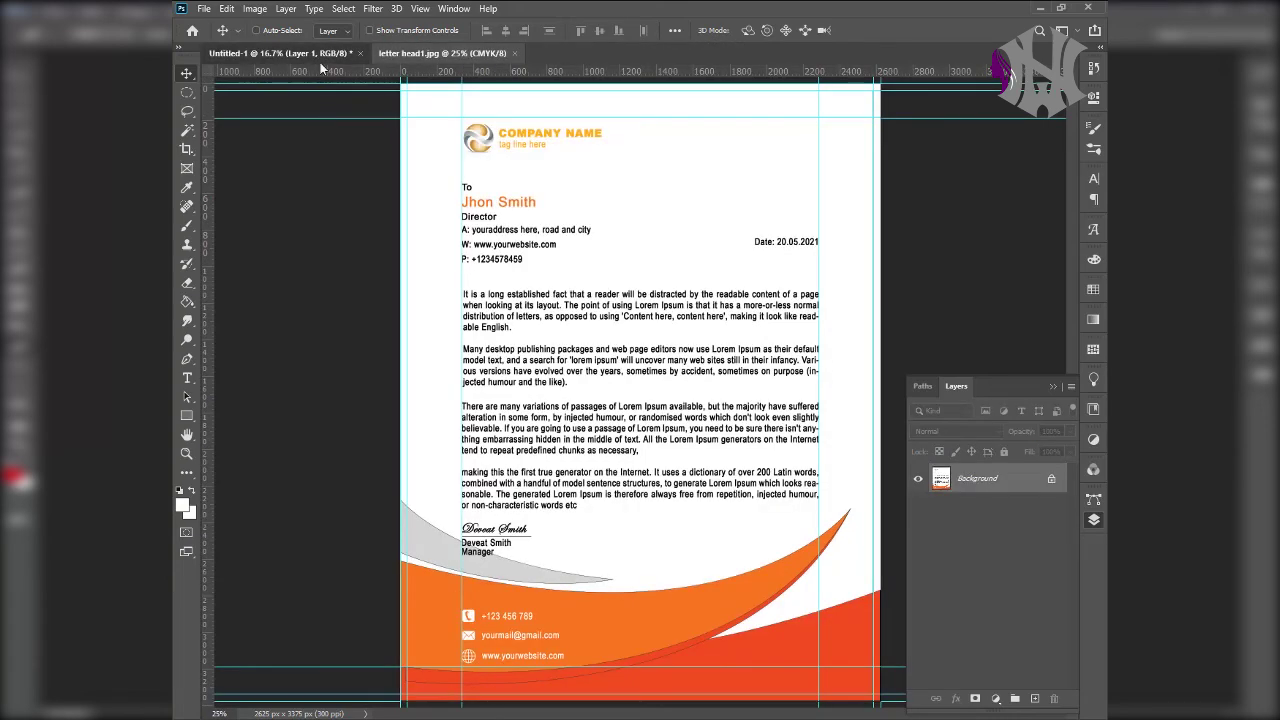
left_click(300, 53)
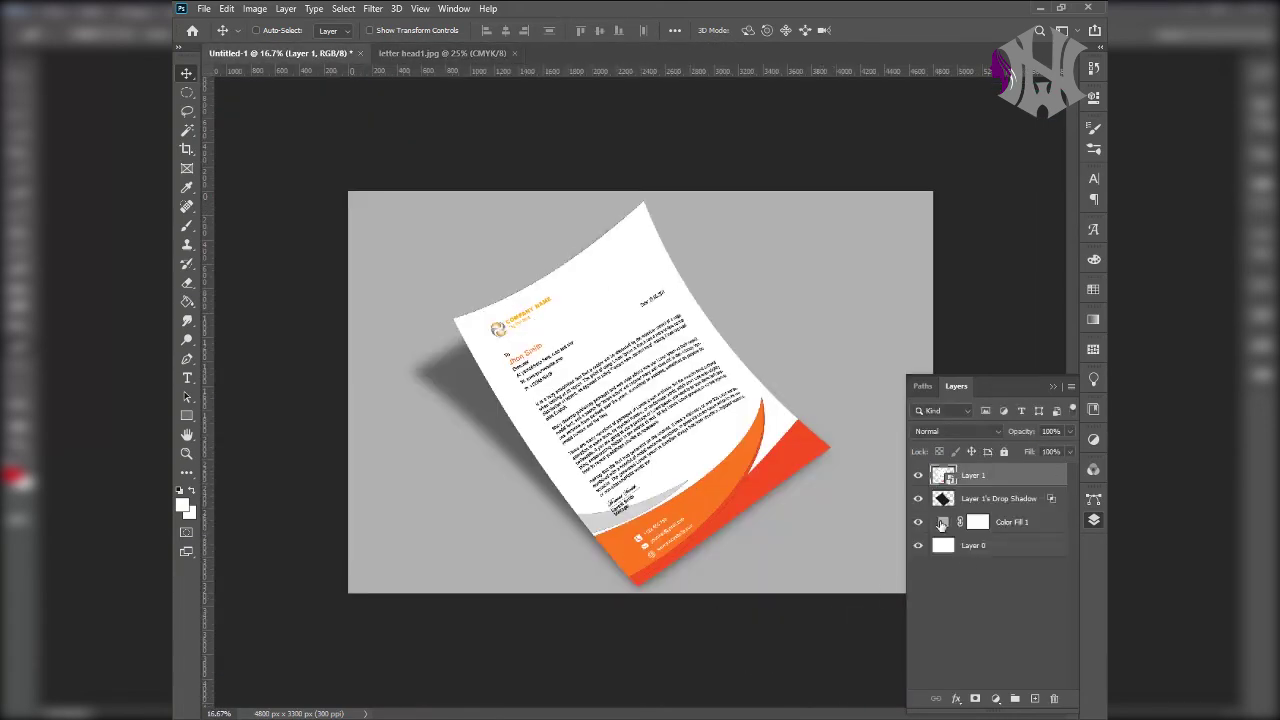
Bring the Pen group above Layer 1 and move the pen to the page's lower-right corner.
left_click(1037, 527)
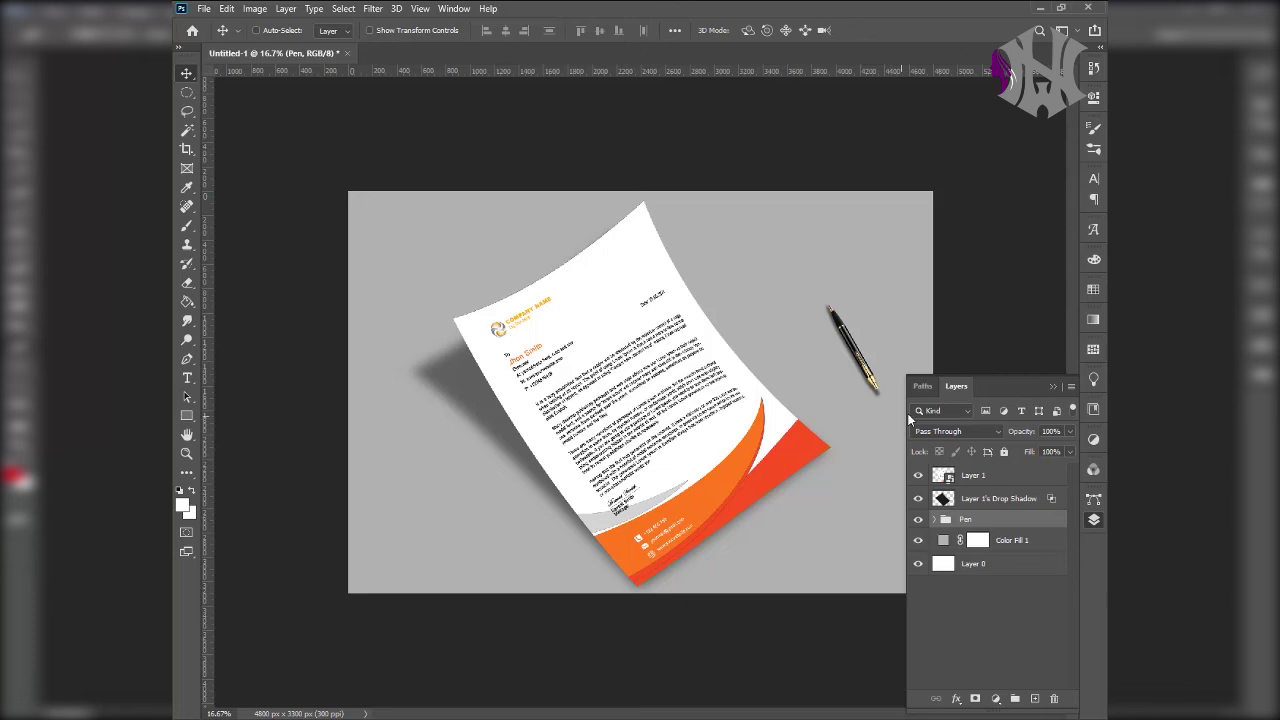
left_click_drag(880, 390, 875, 449)
left_click_drag(1055, 520, 1048, 466)
left_click_drag(871, 439, 858, 512)
Scale the pen to about 160%, rotate it about 20°, and lay it across the page's lower-right corner.
key("ctrl+t")
left_click_drag(870, 372, 880, 393)
mouse_move(808, 447)
left_mouse_down()
mouse_move(797, 456)
mouse_move(814, 457)
left_mouse_up()
left_click_drag(883, 393, 887, 399)
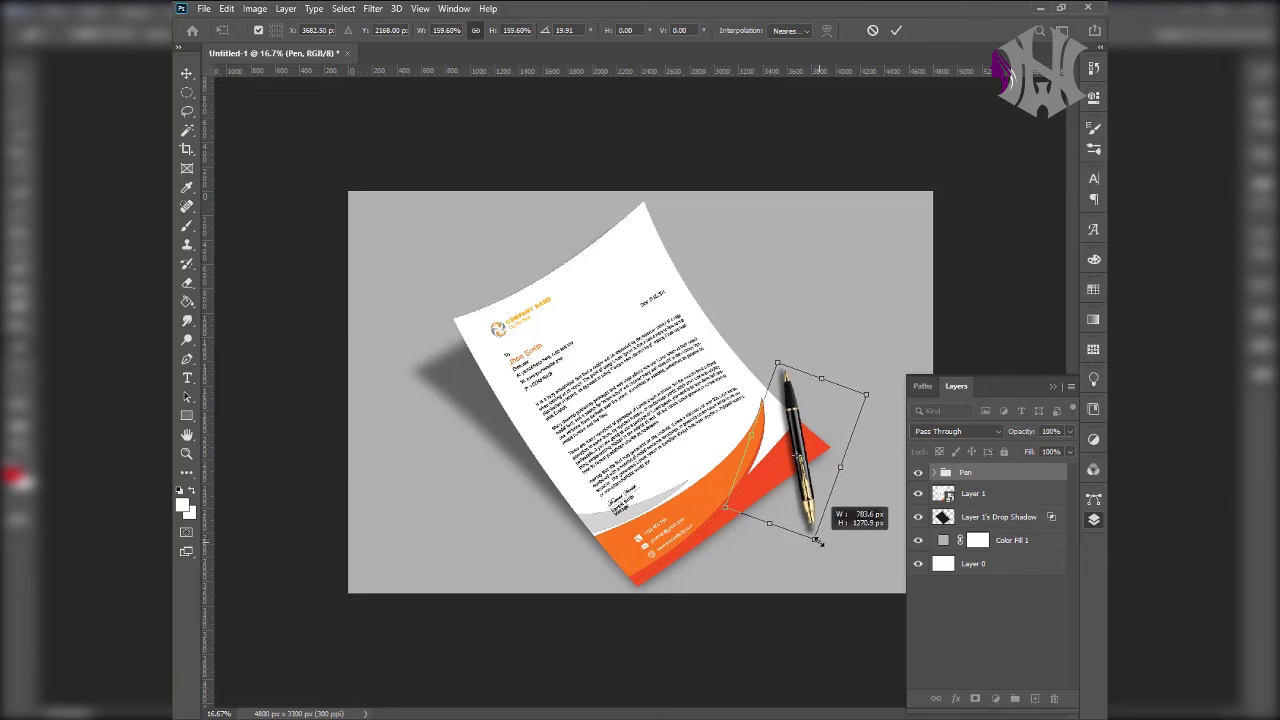
key("Return")
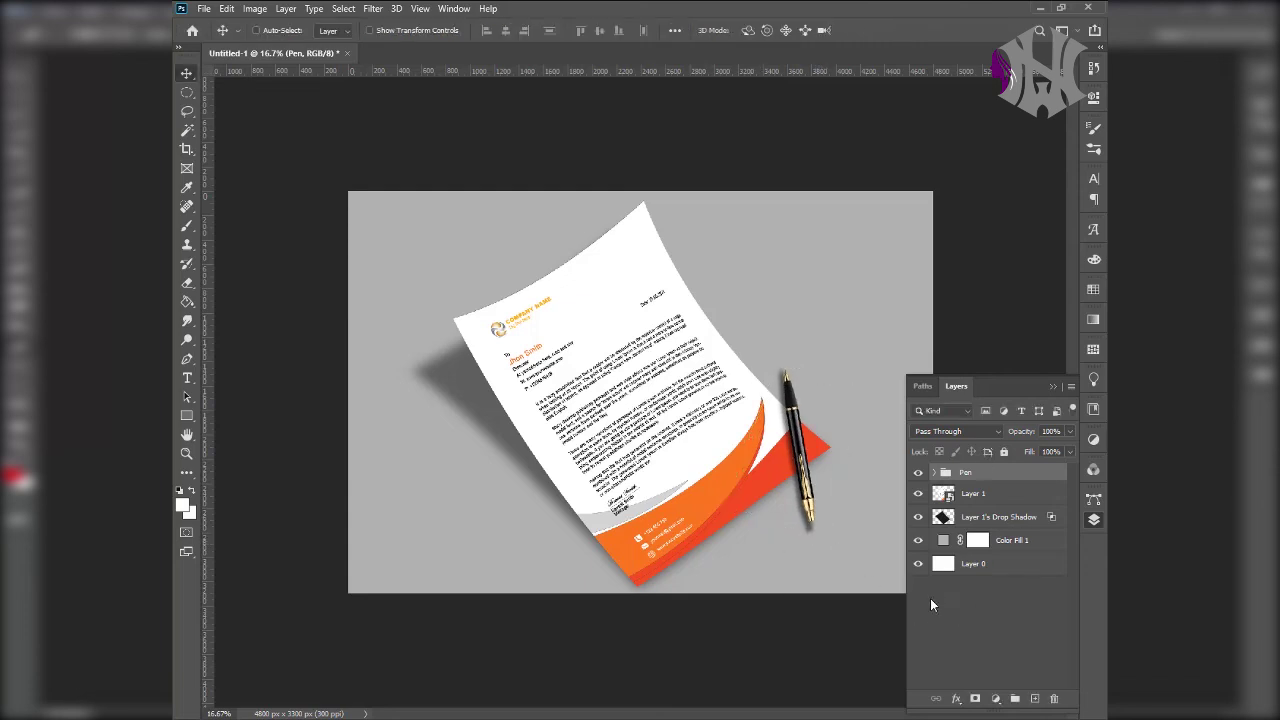